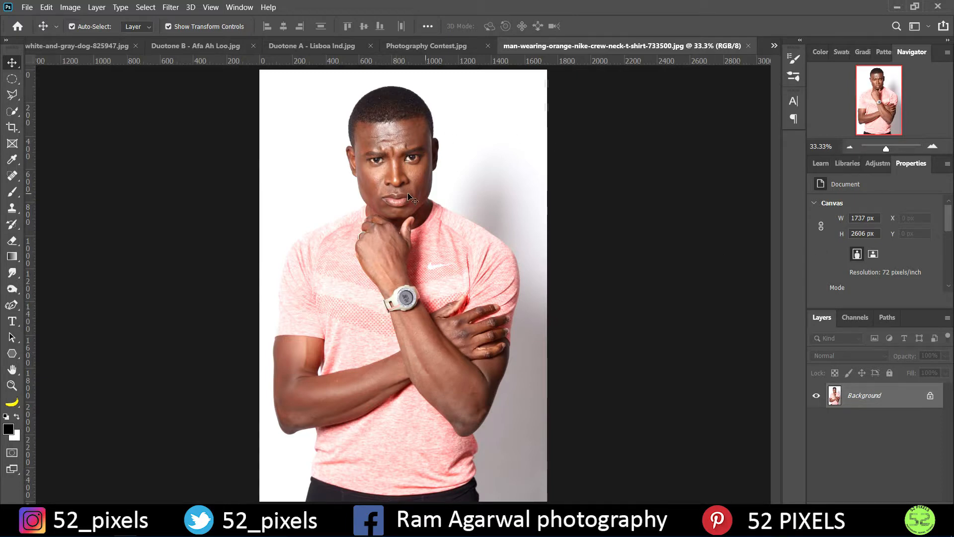
# Step: Add a Gradient Map adjustment layer above the orange-shirt portrait and set its shadow color stop to a dark reddish brown
pyautogui.click(878, 166)
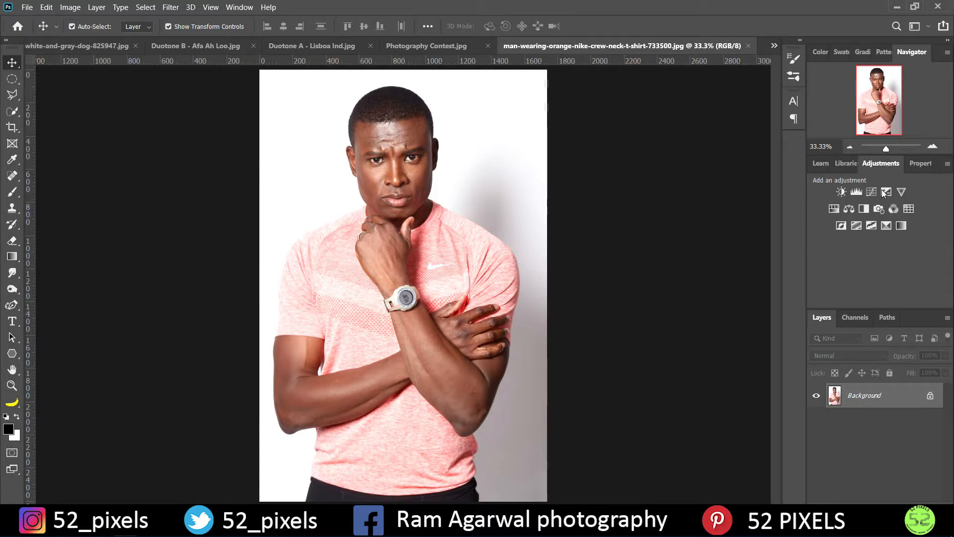
pyautogui.click(901, 226)
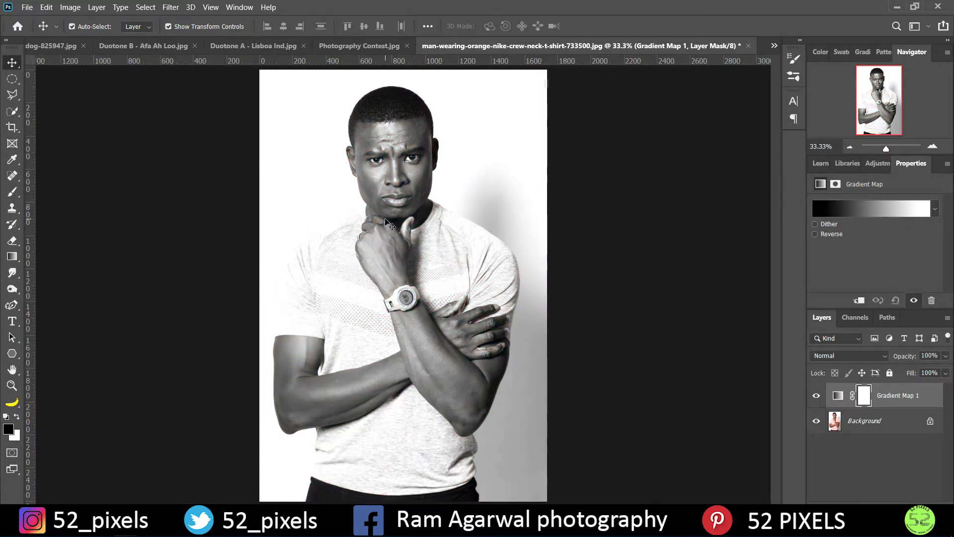
pyautogui.click(886, 214)
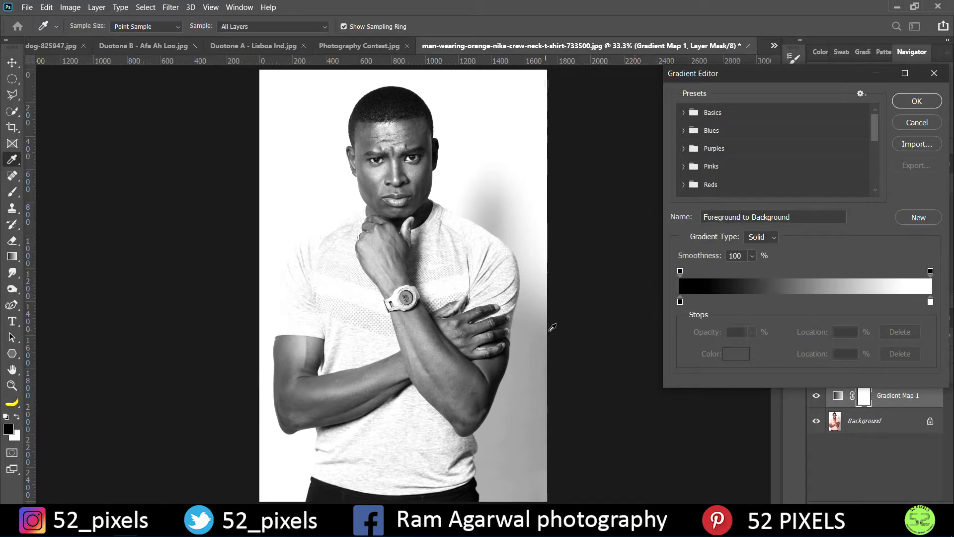
pyautogui.doubleClick(680, 302)
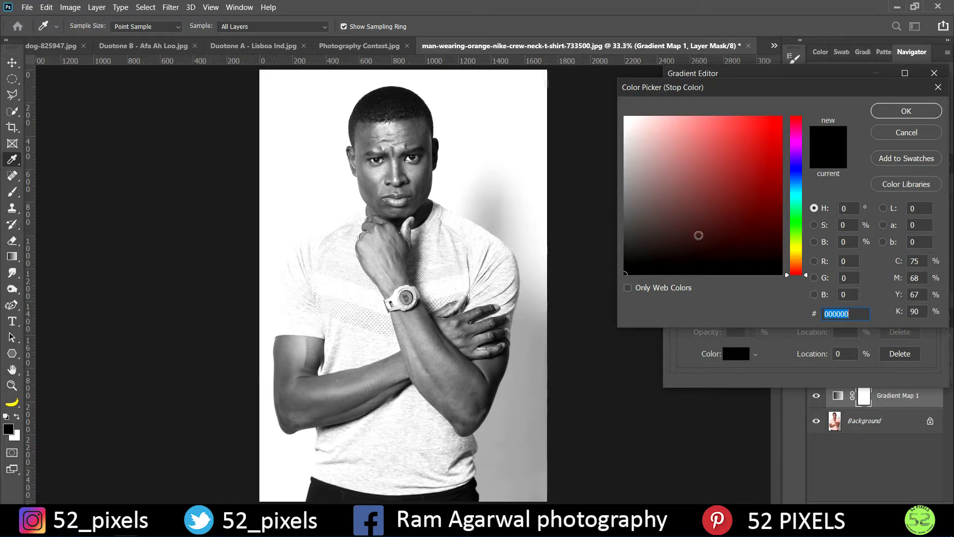
pyautogui.moveTo(698, 235); pyautogui.dragTo(699, 227)
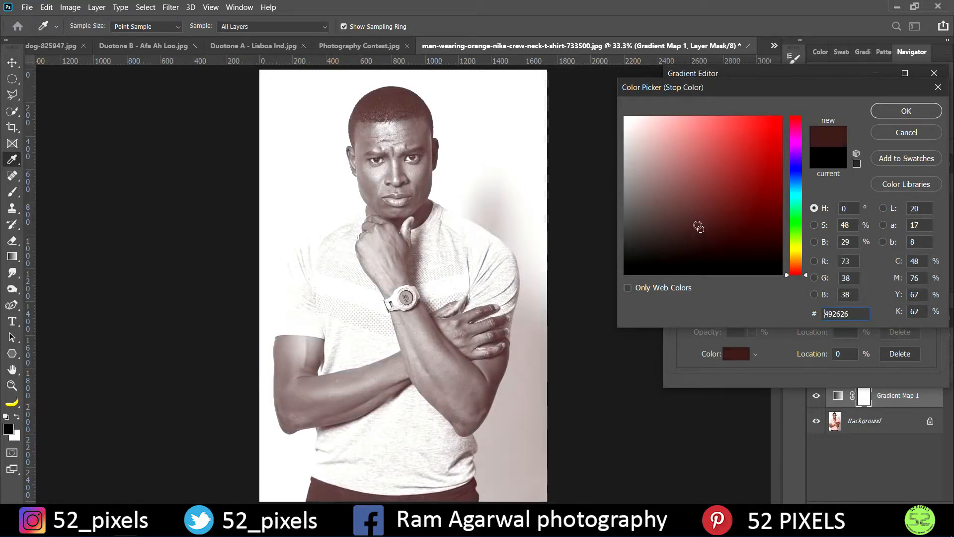
pyautogui.click(906, 110)
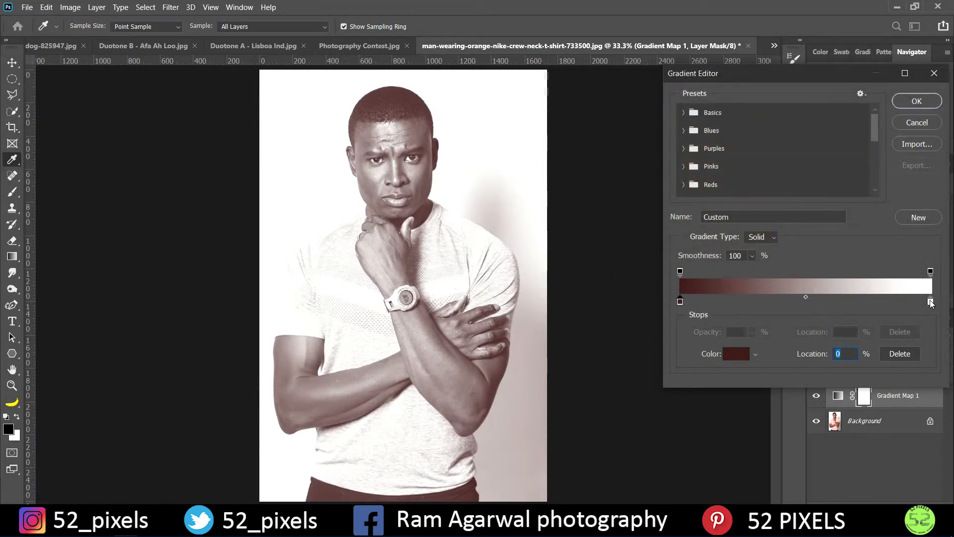
# Step: Set the gradient's highlight color stop to orange fc8f01 and apply the edited gradient to the portrait
pyautogui.click(931, 301)
pyautogui.doubleClick(930, 301)
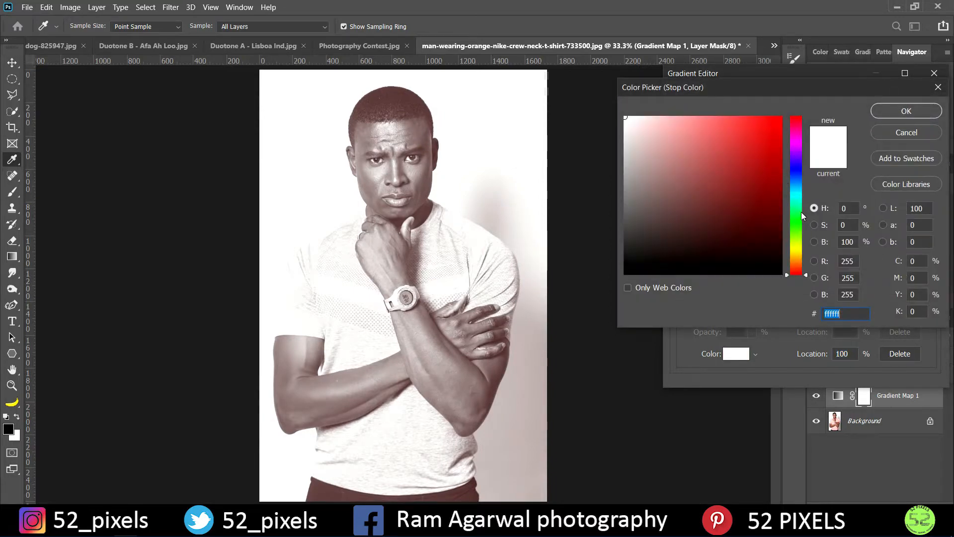
pyautogui.click(797, 247)
pyautogui.click(754, 130)
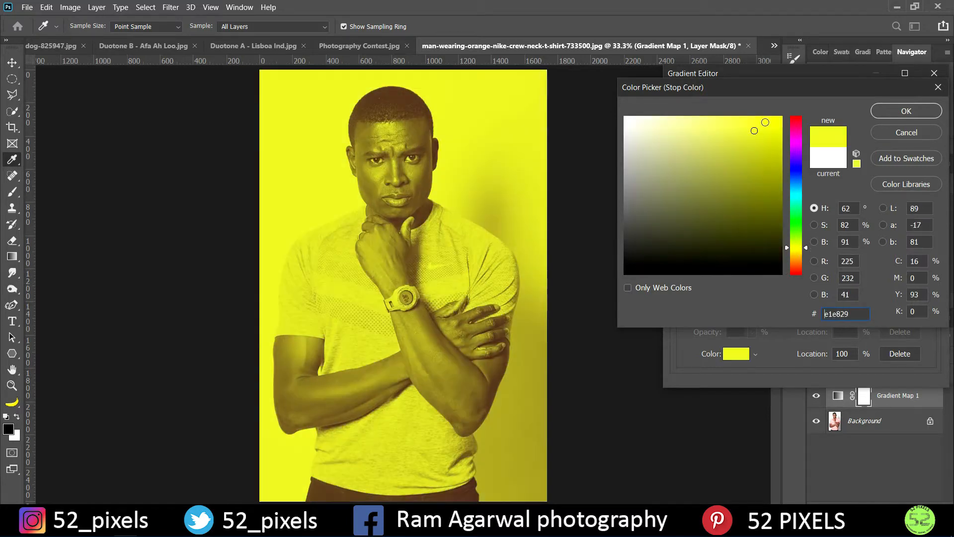
pyautogui.click(780, 118)
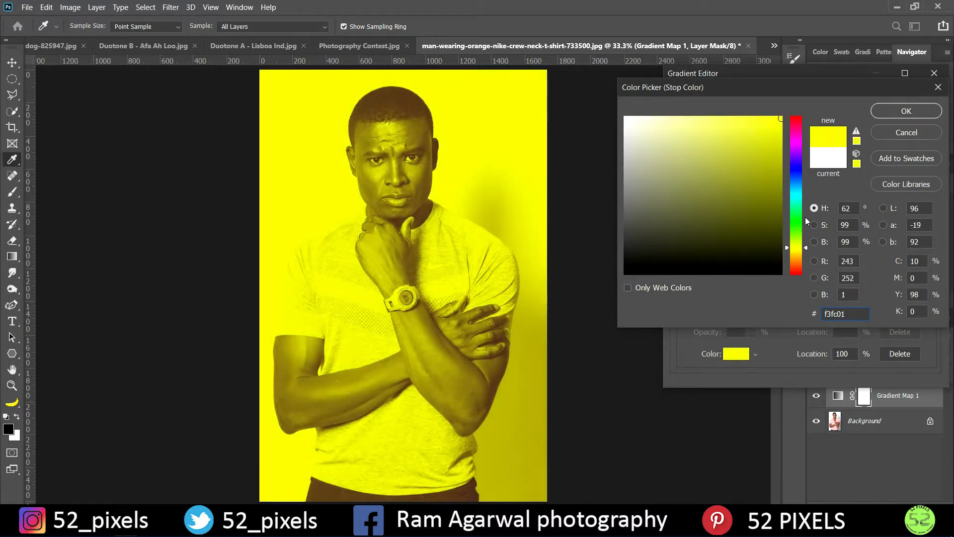
pyautogui.click(801, 259)
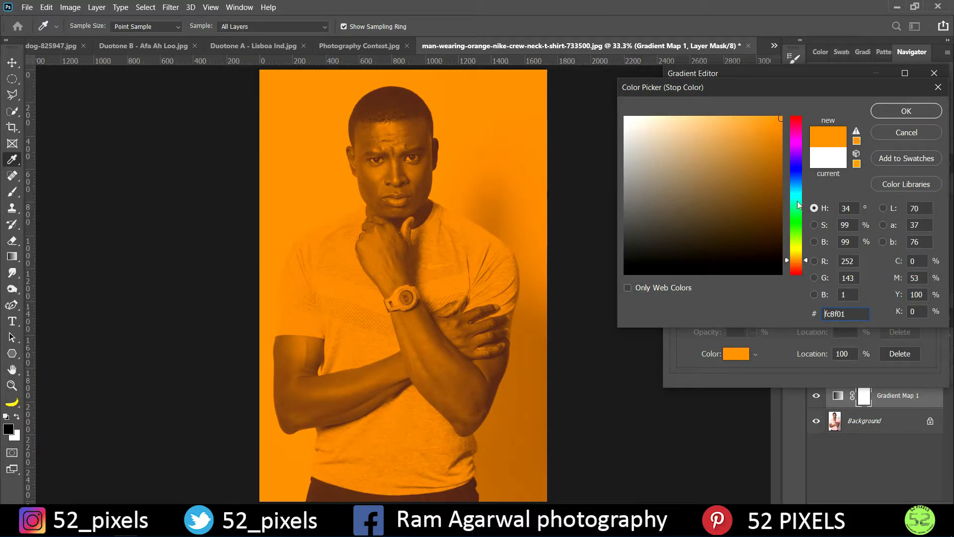
pyautogui.click(920, 111)
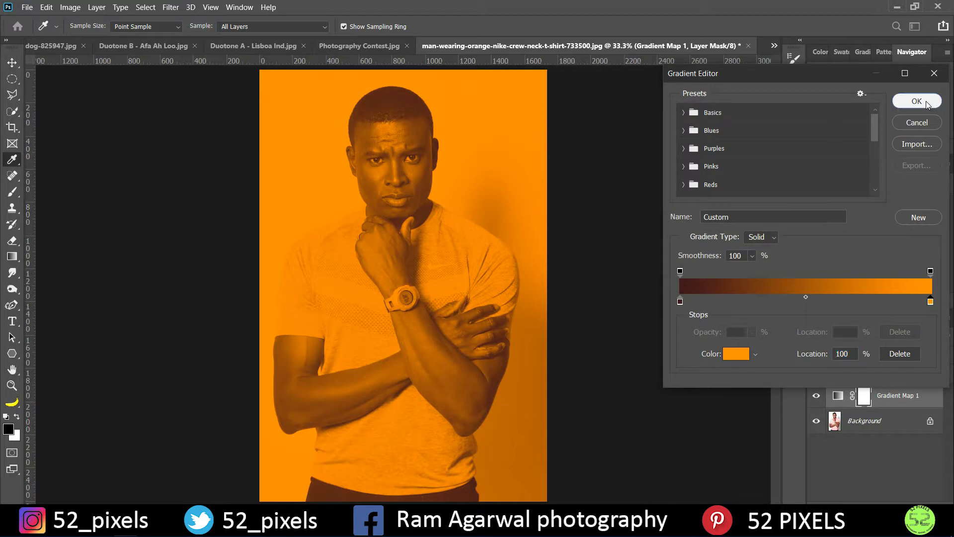
pyautogui.click(916, 101)
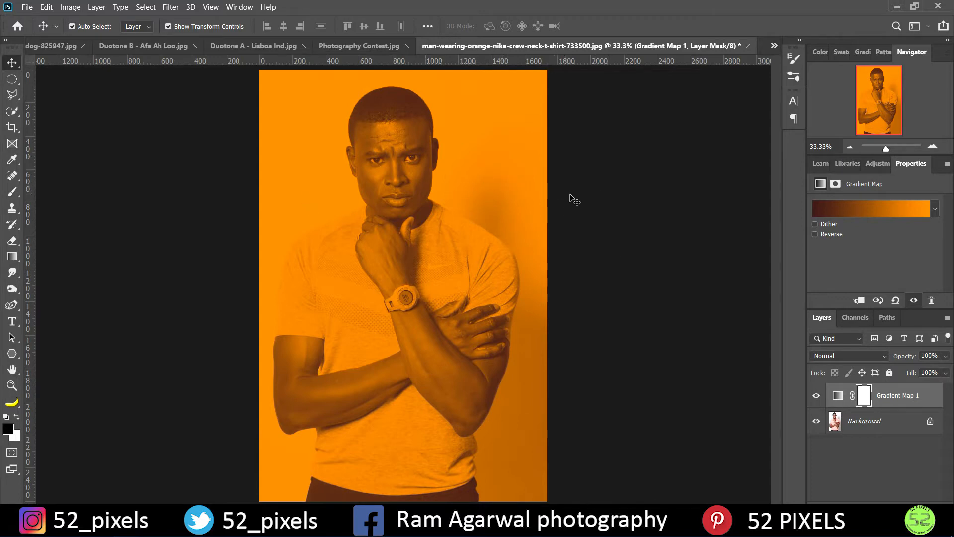
# Step: Switch to the white-and-gray dog photo, add a Gradient Map adjustment layer and open its gradient for editing
pyautogui.click(61, 46)
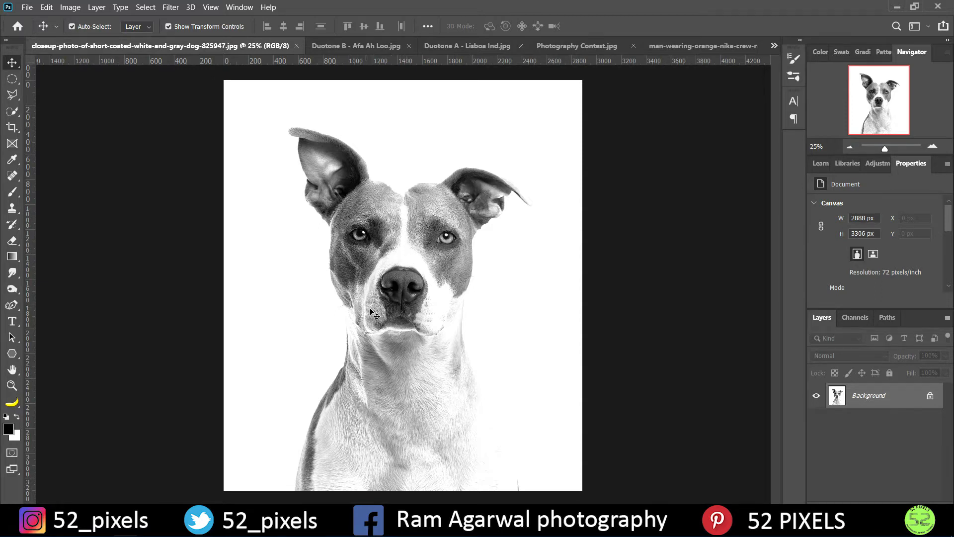
pyautogui.click(877, 163)
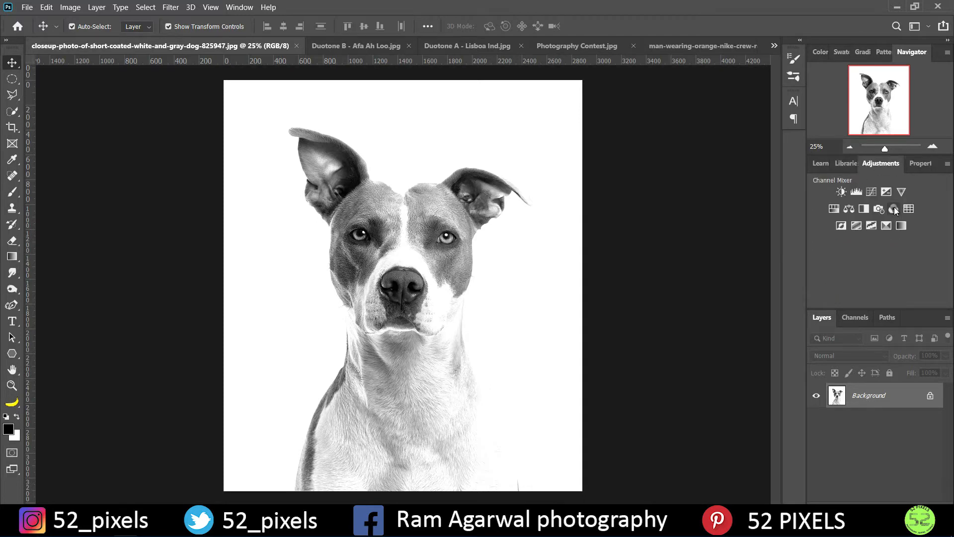
pyautogui.click(900, 225)
pyautogui.click(869, 211)
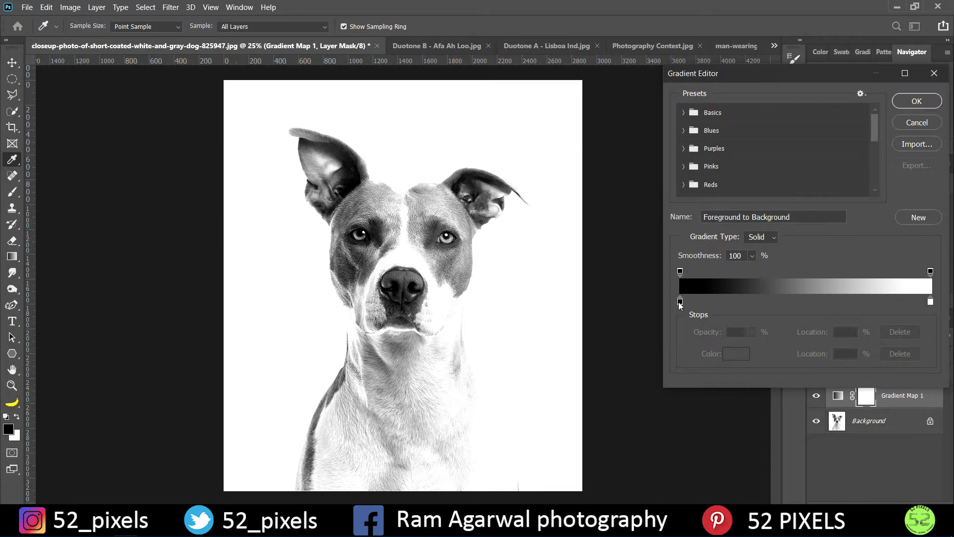
# Step: Set the shadow color stop of the dog photo's gradient to a dark green, about 2a412e
pyautogui.doubleClick(680, 302)
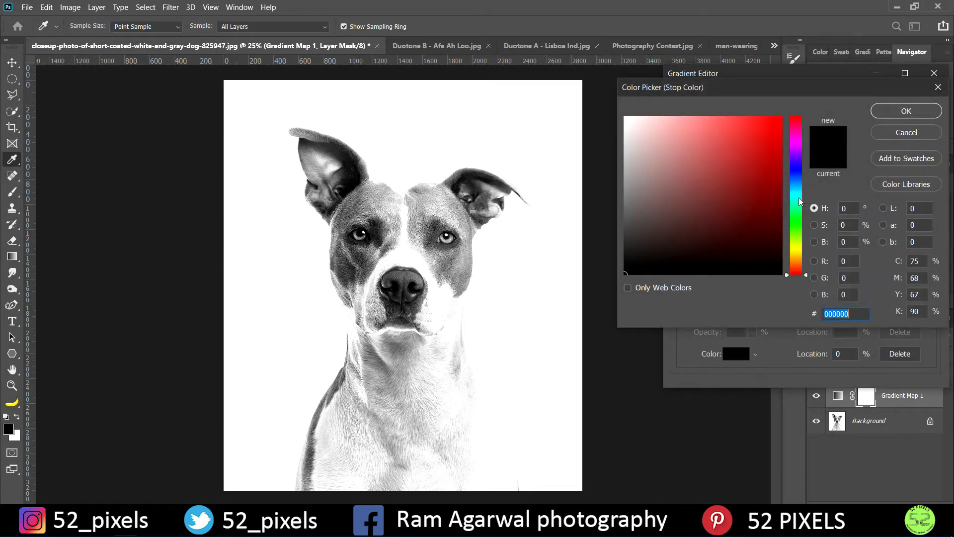
pyautogui.click(800, 217)
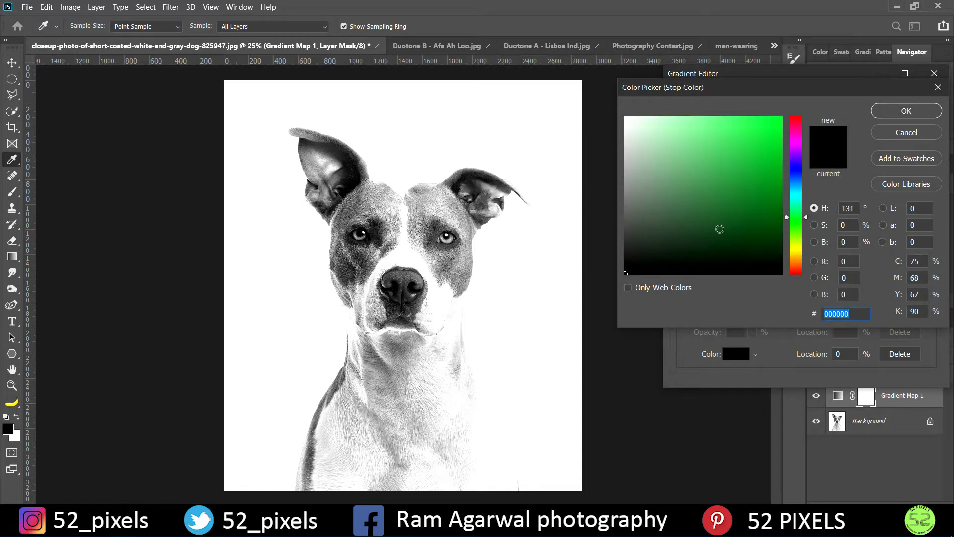
pyautogui.click(680, 233)
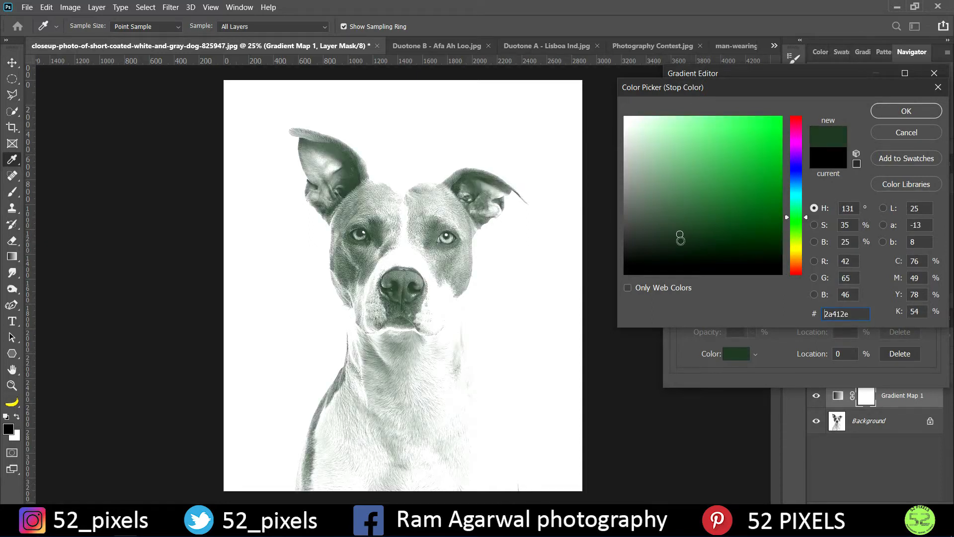
pyautogui.click(930, 118)
# Step: Try green and blue shades for the highlight color stop of the dog's gradient and settle on bright green 00ff8a
pyautogui.doubleClick(930, 303)
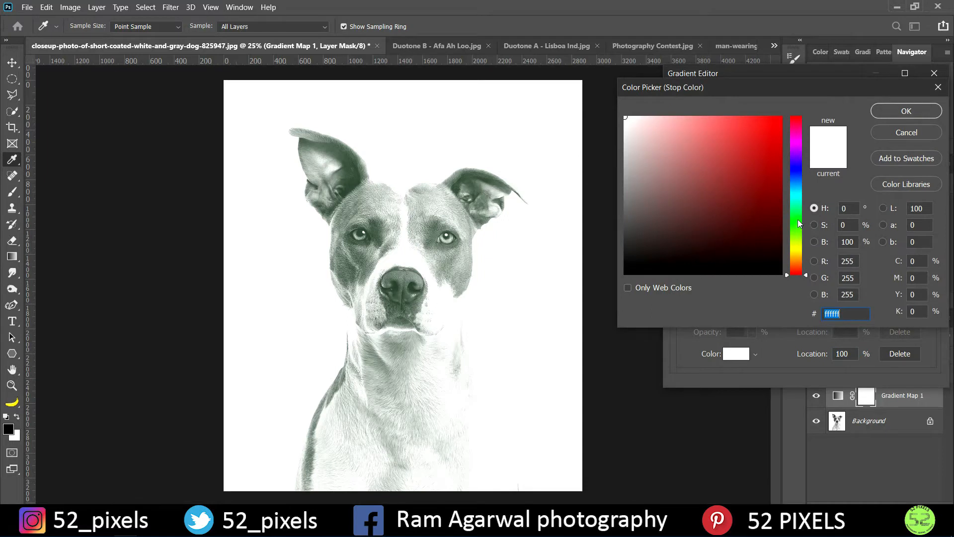
pyautogui.click(796, 214)
pyautogui.moveTo(778, 121); pyautogui.dragTo(790, 109)
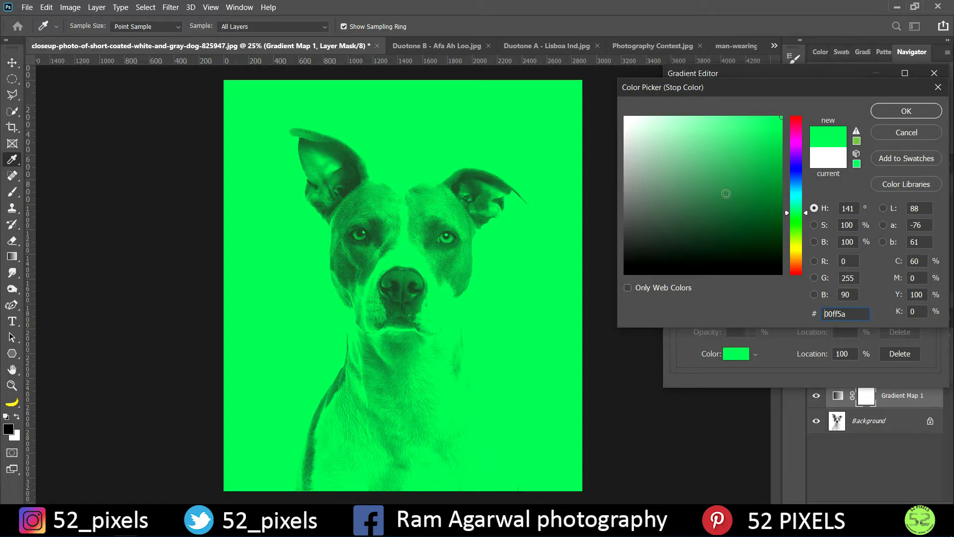
pyautogui.click(750, 155)
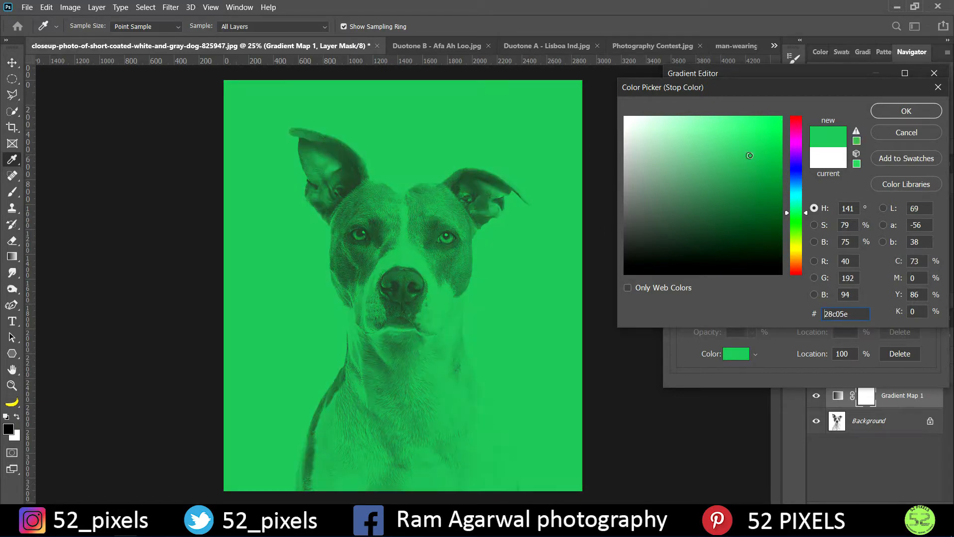
pyautogui.click(798, 172)
pyautogui.moveTo(773, 119); pyautogui.dragTo(787, 115)
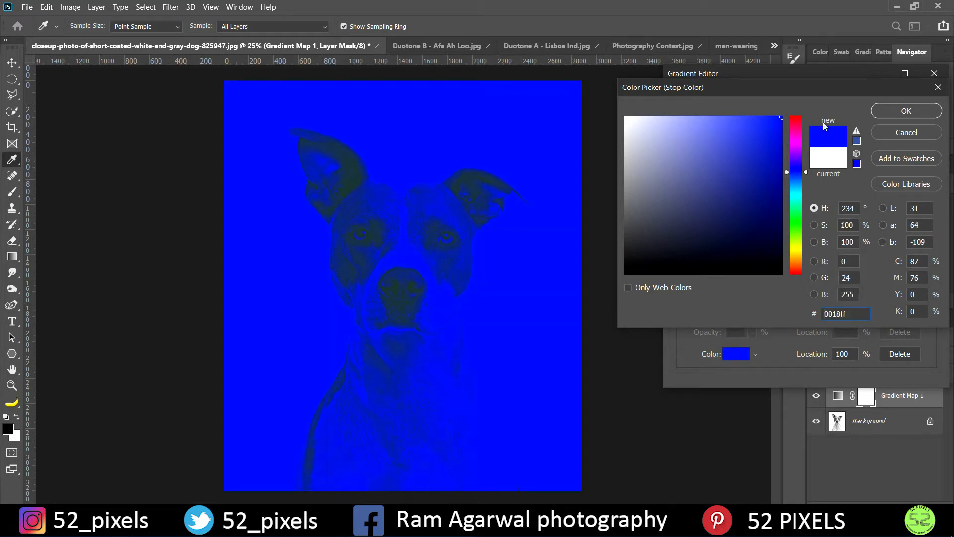
pyautogui.click(799, 209)
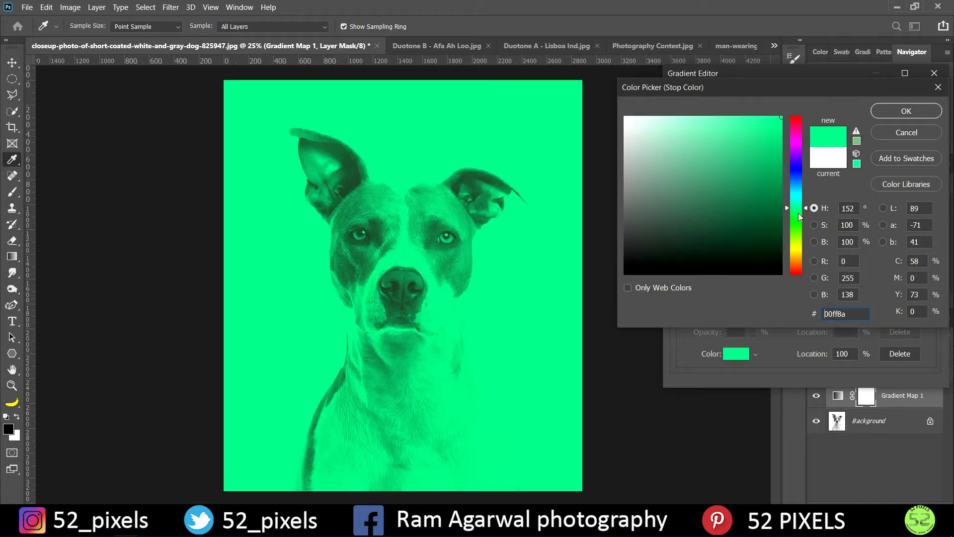
pyautogui.click(907, 110)
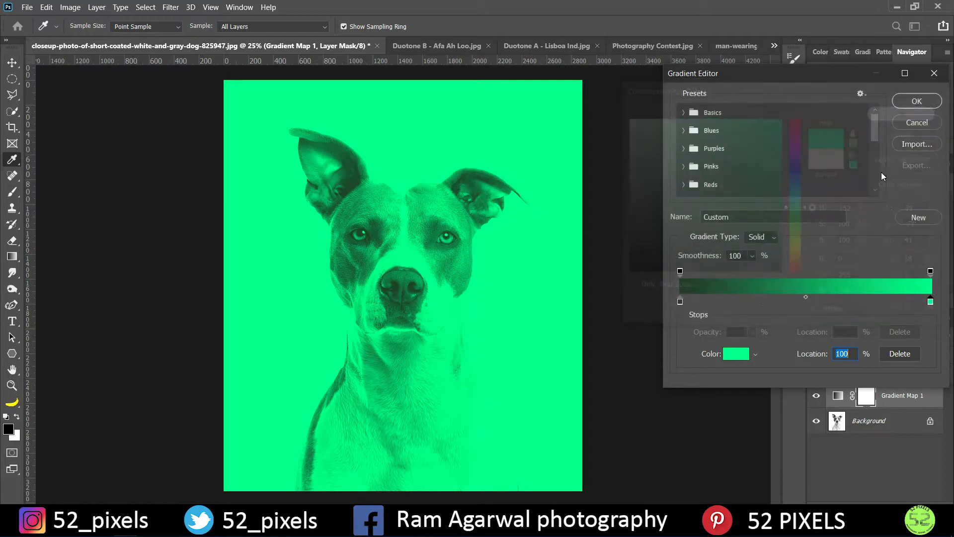
# Step: Set the shadow color stop of the dog's gradient to black 000000 and apply the gradient
pyautogui.doubleClick(679, 302)
pyautogui.moveTo(645, 270); pyautogui.dragTo(619, 277)
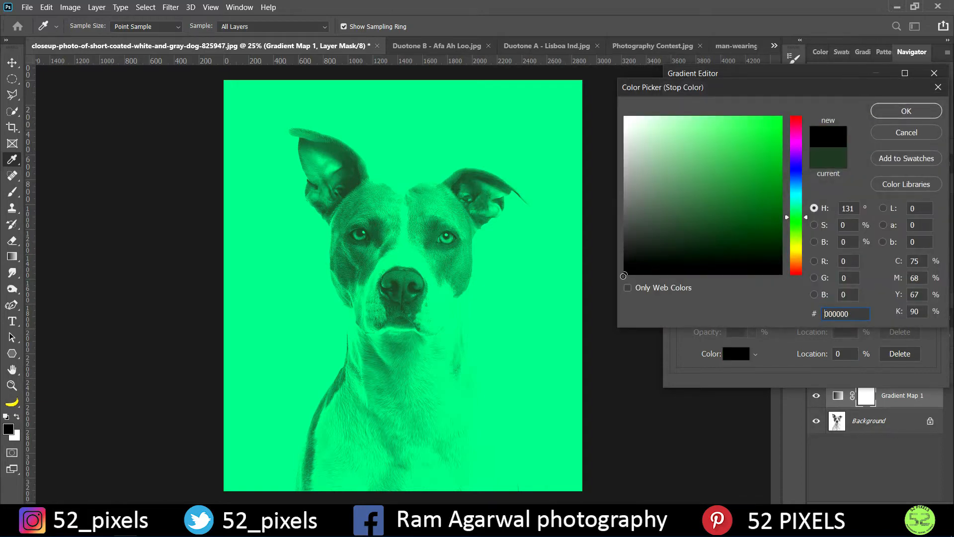
pyautogui.click(919, 112)
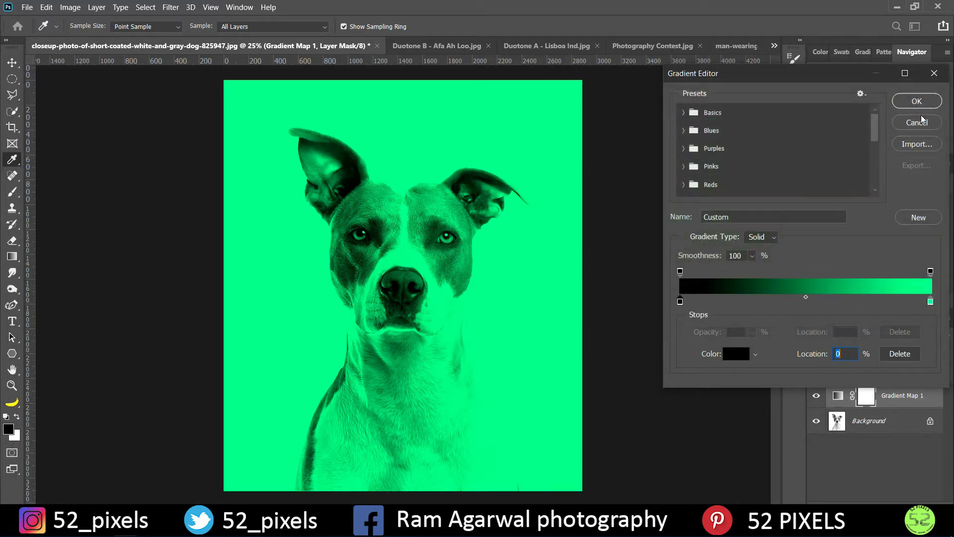
pyautogui.click(921, 101)
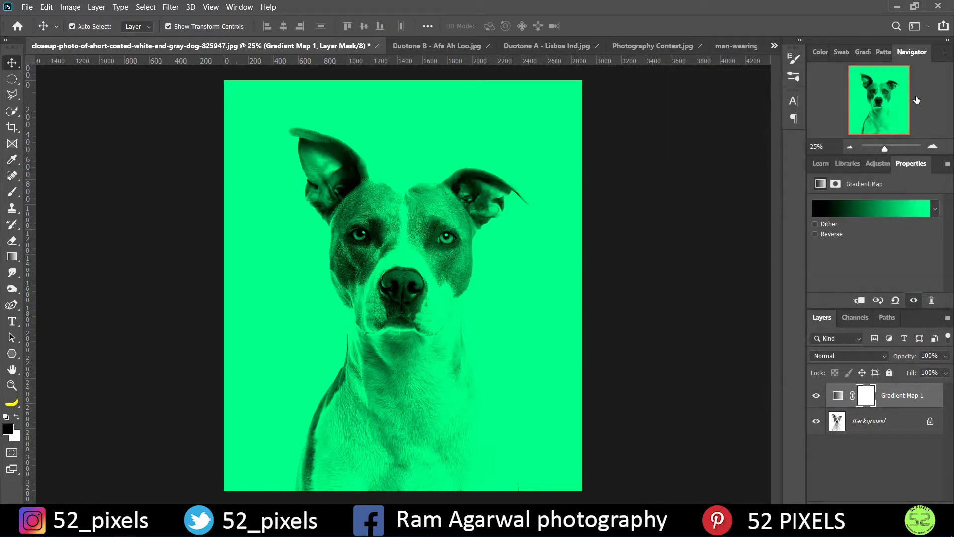
# Step: Switch to the Duotone B photo of the seated man by the graffiti wall and select the Rectangle tool
pyautogui.click(434, 44)
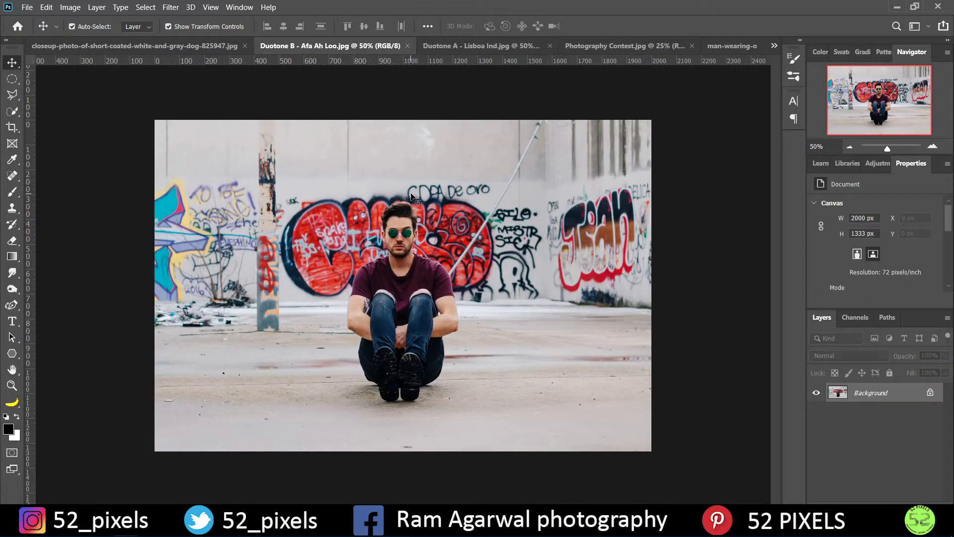
pyautogui.click(8, 353)
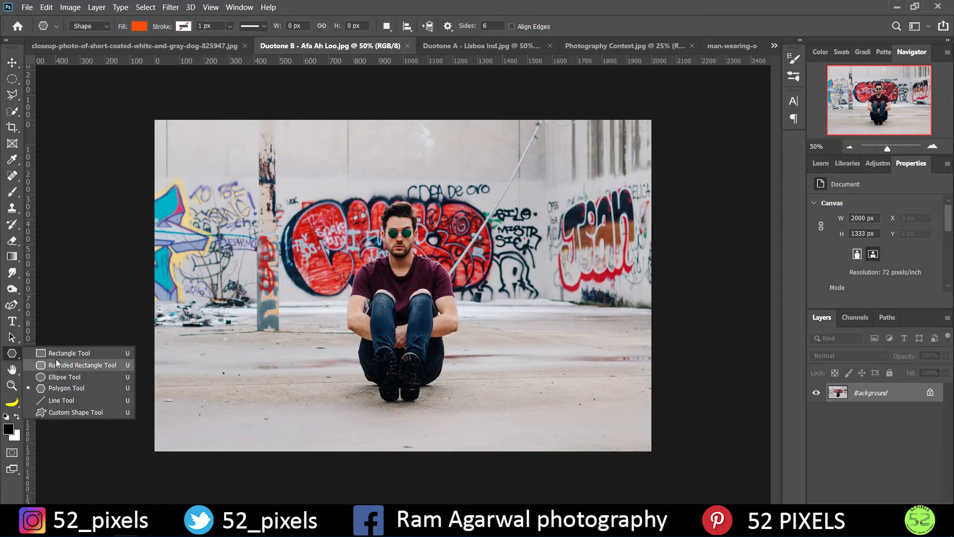
pyautogui.click(57, 357)
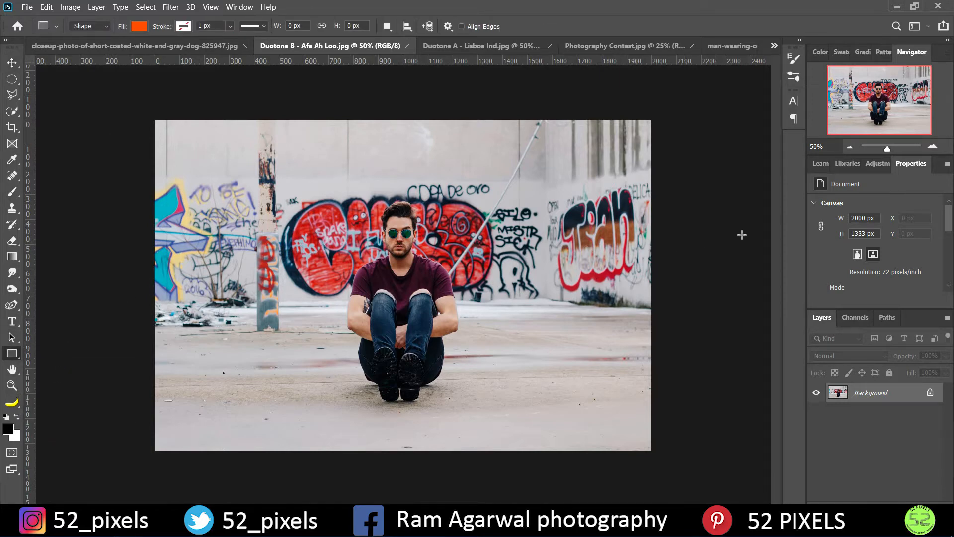
# Step: Add a Gradient Map adjustment layer to the graffiti wall photo and open its gradient for editing
pyautogui.click(879, 166)
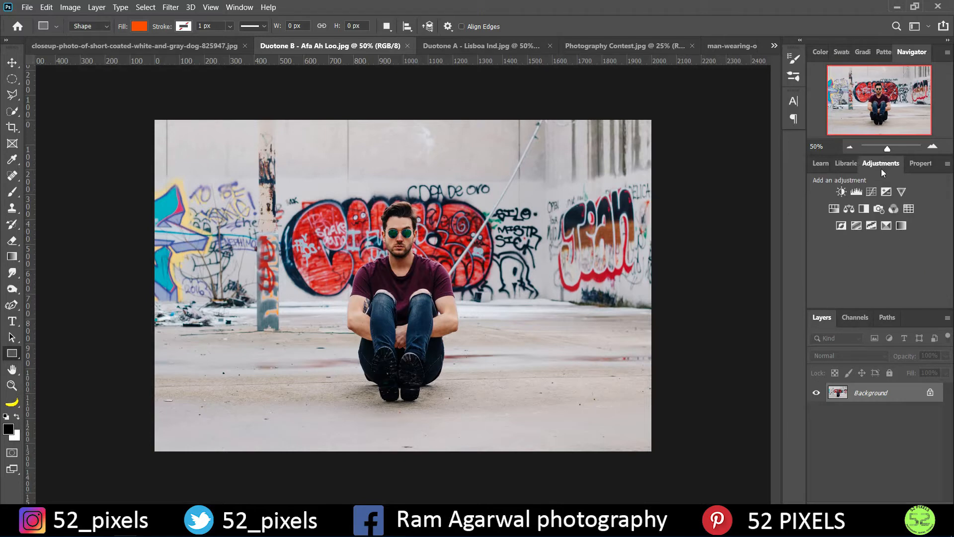
pyautogui.click(902, 228)
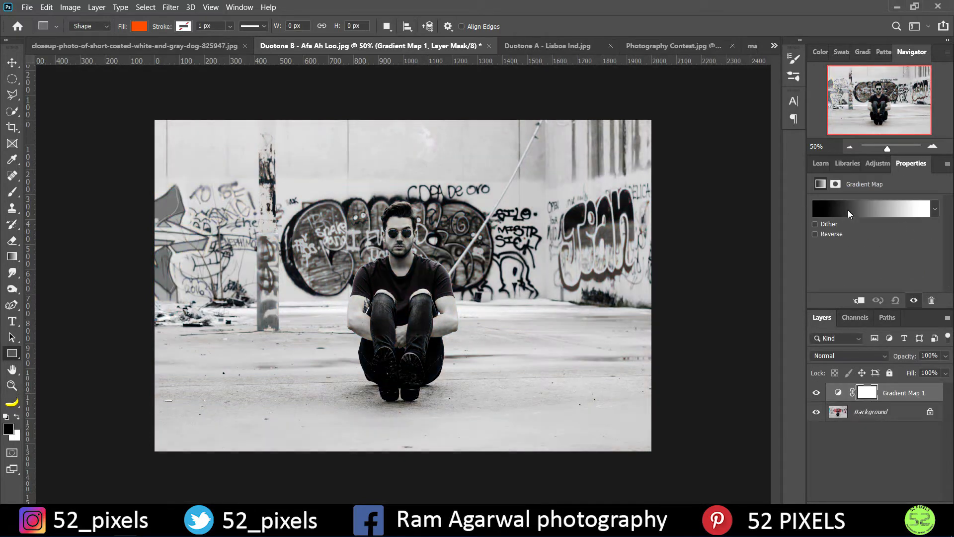
pyautogui.click(848, 210)
# Step: Set the shadow color stop of the graffiti wall photo's gradient to dark navy 262740
pyautogui.click(681, 301)
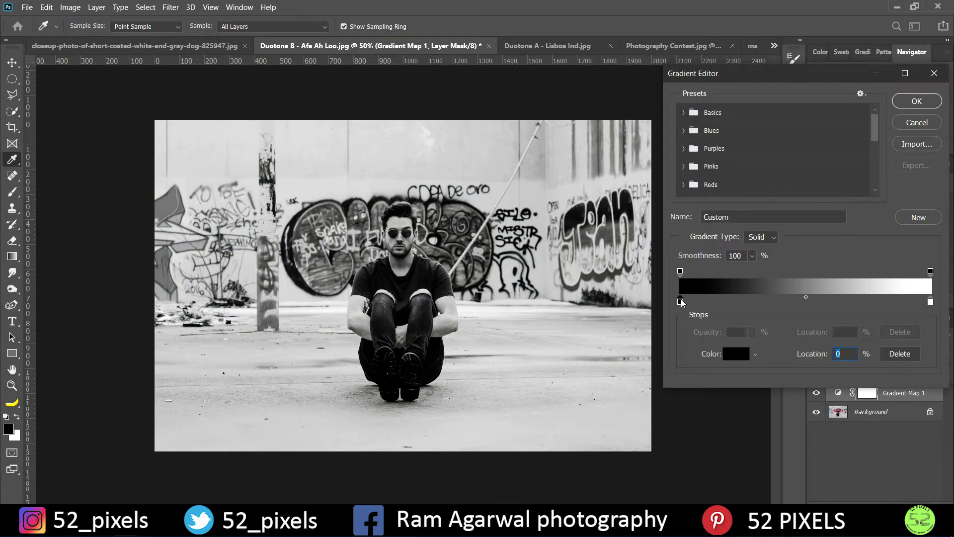
pyautogui.doubleClick(680, 302)
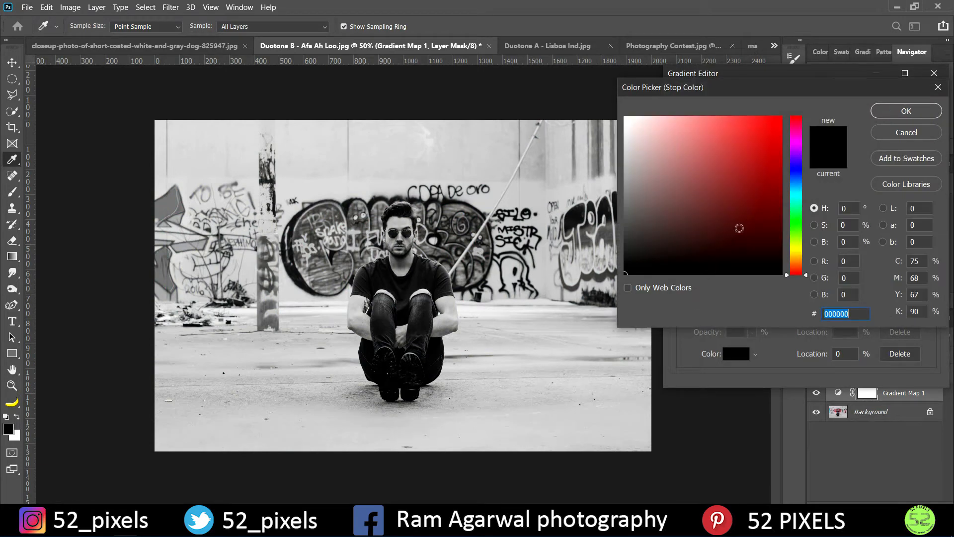
pyautogui.click(792, 171)
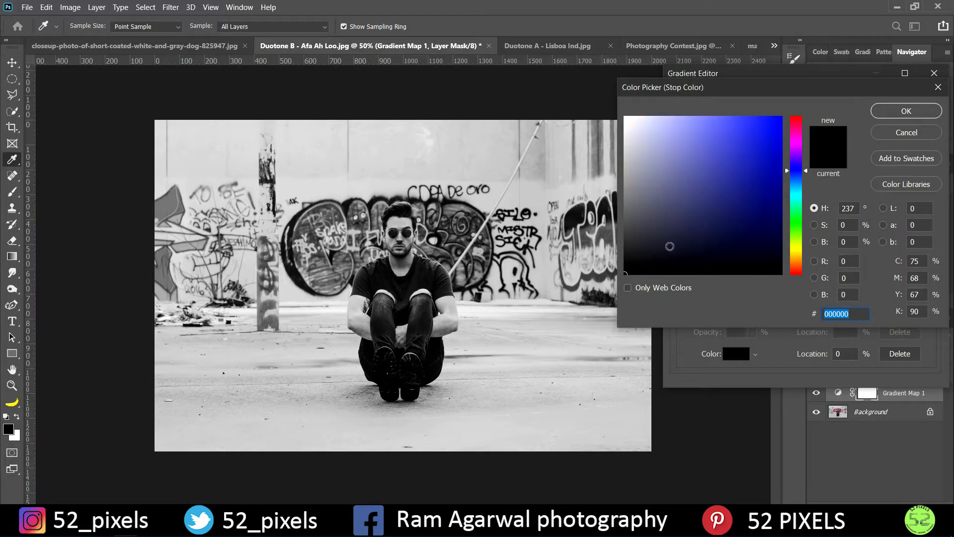
pyautogui.click(687, 235)
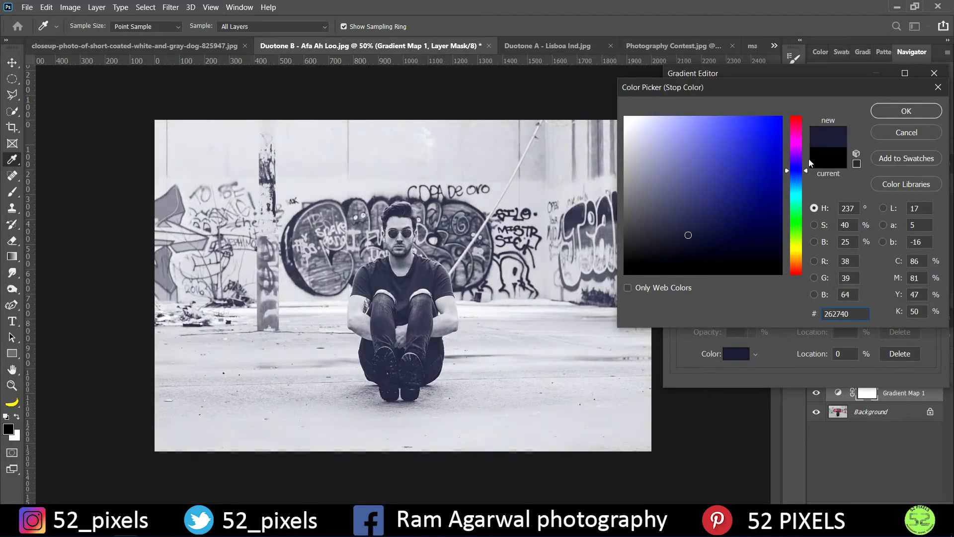
pyautogui.click(906, 111)
# Step: Try blue 1f3df2 for the gradient's highlight color stop and settle on bright yellow
pyautogui.click(930, 302)
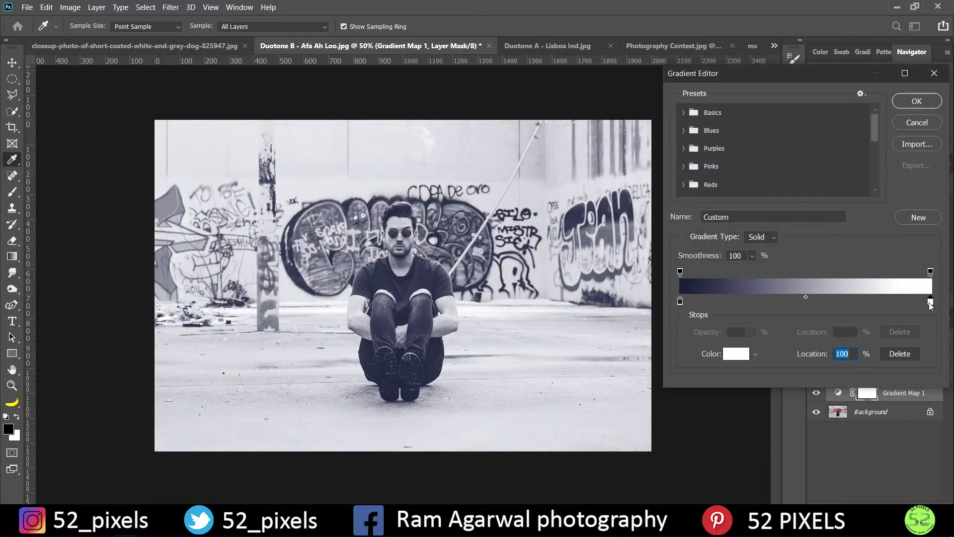
pyautogui.doubleClick(930, 302)
pyautogui.click(798, 173)
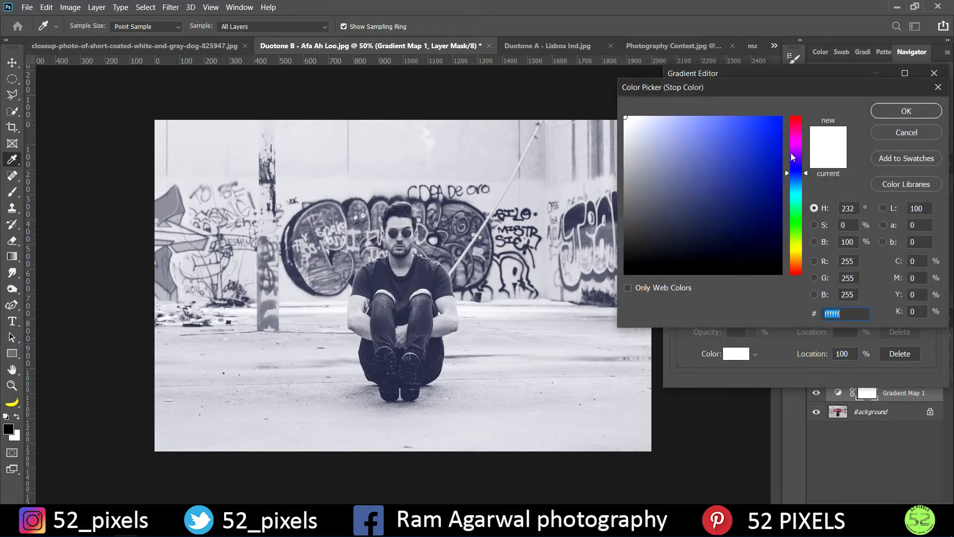
pyautogui.click(778, 119)
pyautogui.moveTo(778, 119)
pyautogui.mouseDown()
pyautogui.moveTo(760, 123)
pyautogui.moveTo(770, 139)
pyautogui.mouseUp()
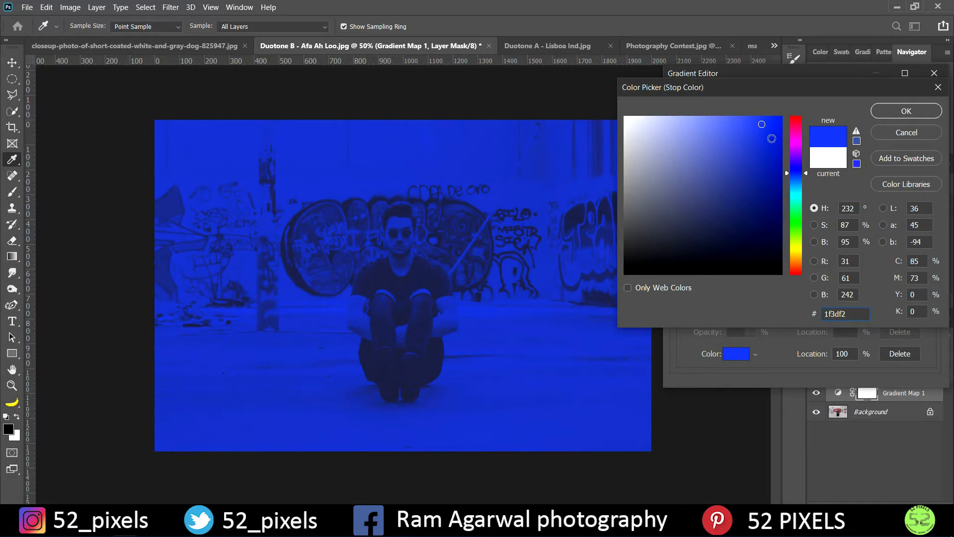
pyautogui.click(795, 247)
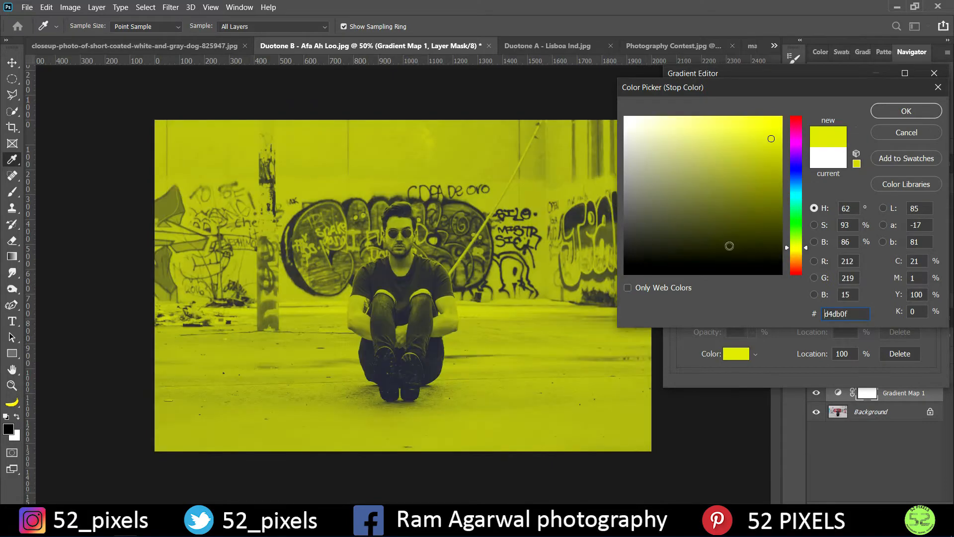
pyautogui.click(774, 121)
pyautogui.click(883, 112)
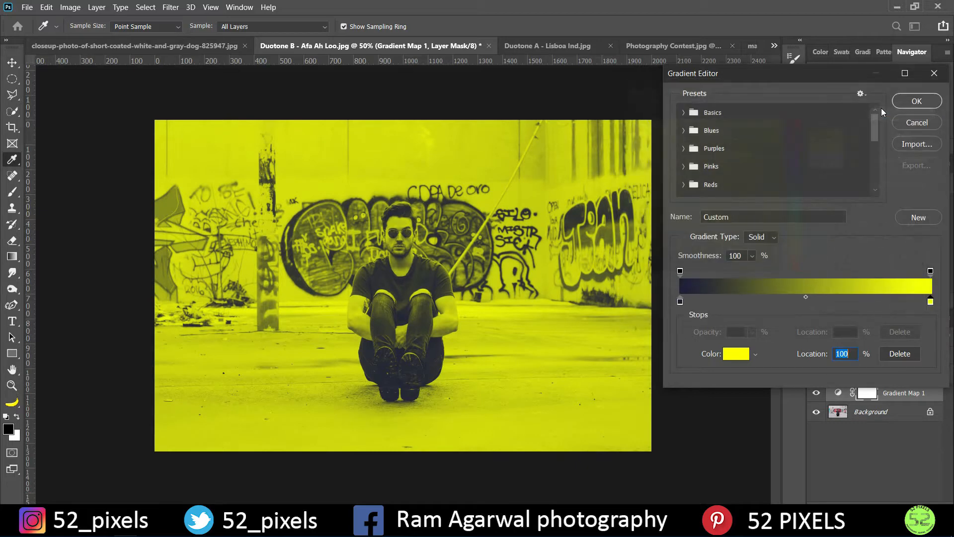
# Step: Set the gradient's shadow color stop to dark brown 26201a and apply the gradient
pyautogui.doubleClick(681, 300)
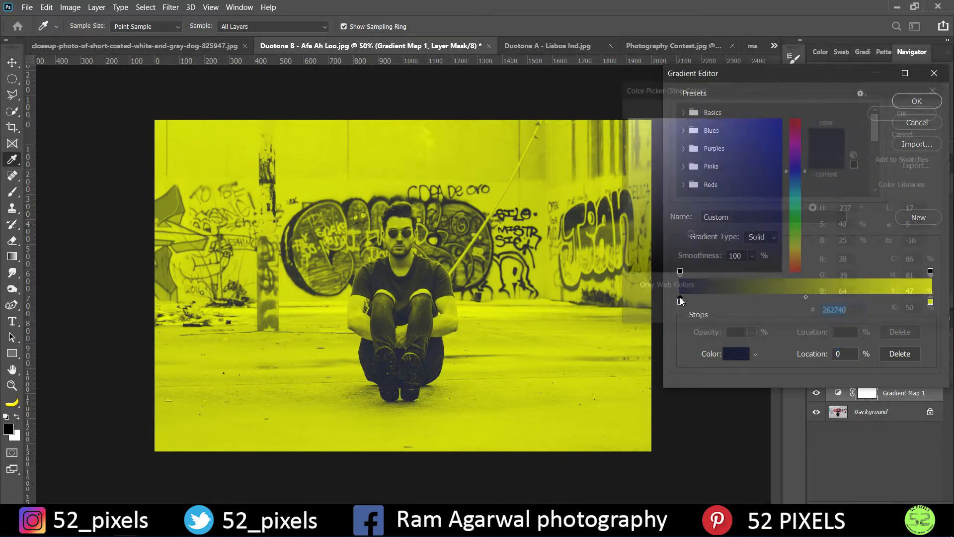
pyautogui.click(791, 256)
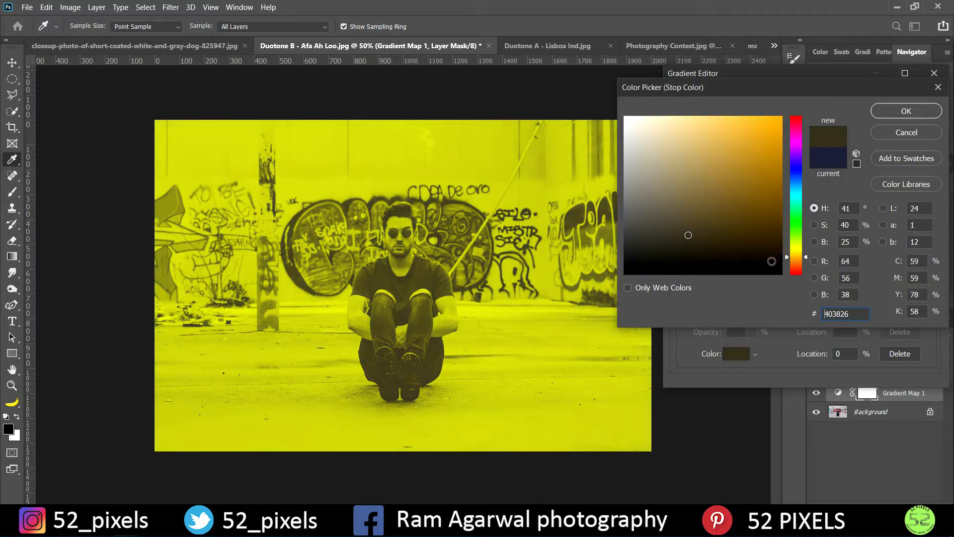
pyautogui.click(792, 262)
pyautogui.click(672, 251)
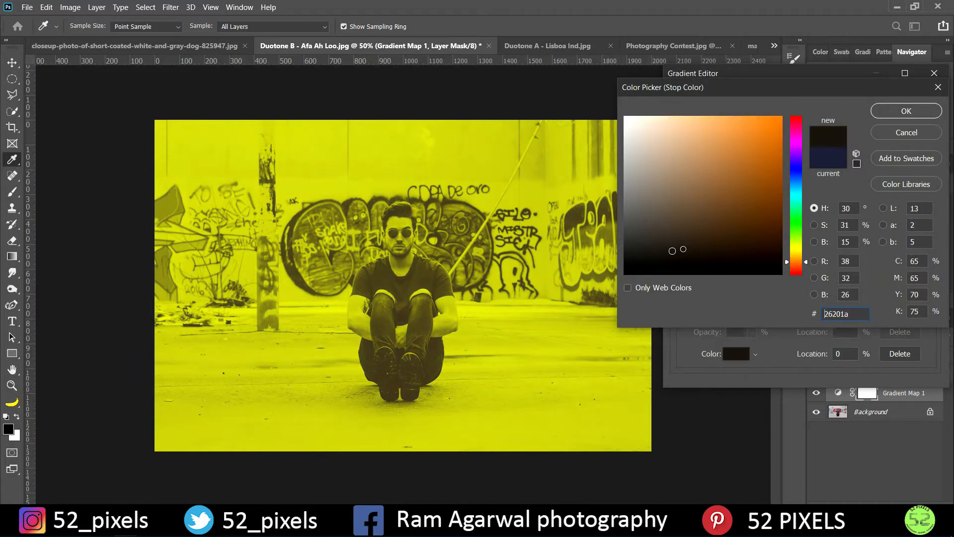
pyautogui.click(906, 111)
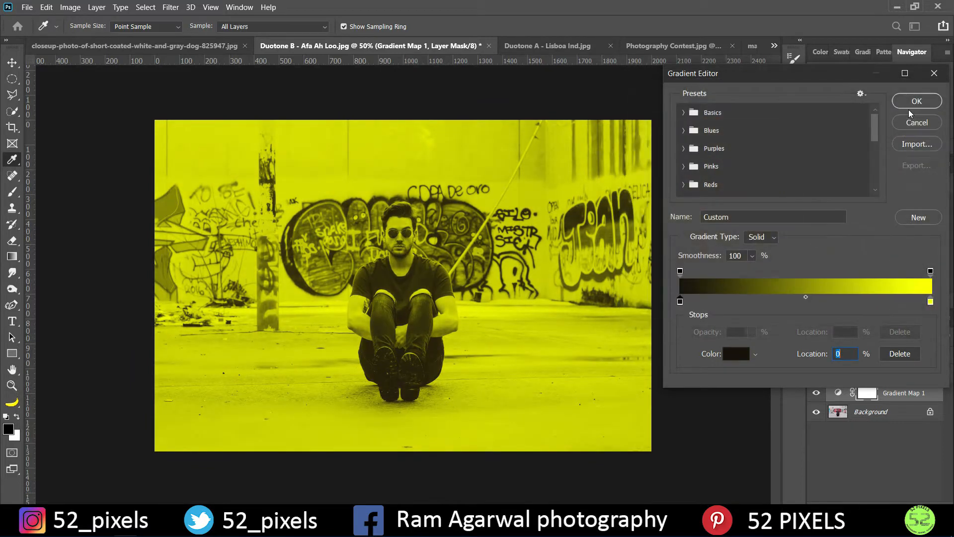
pyautogui.click(917, 102)
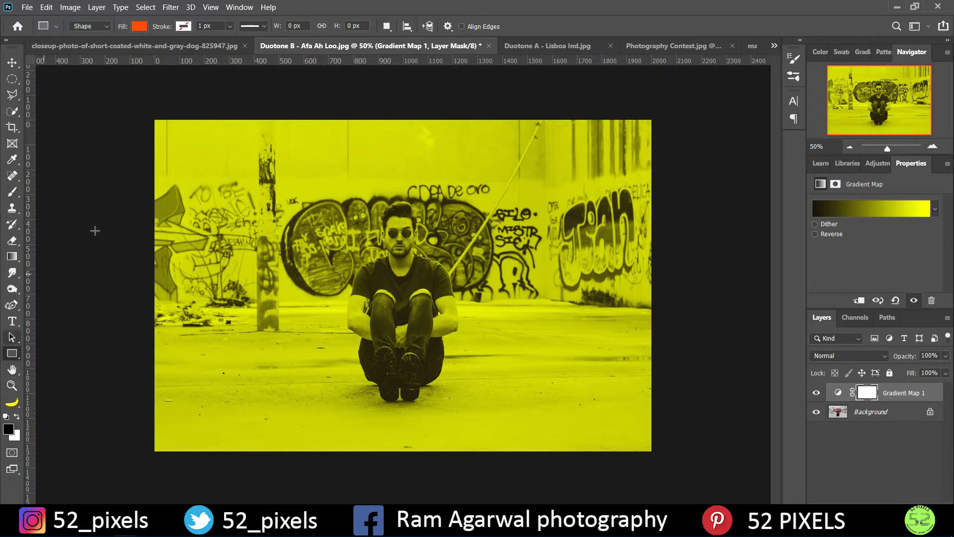
# Step: Draw an orange rectangle about 532 by 1762 px over the left part of the photo and move it slightly up and right
pyautogui.moveTo(125, 99); pyautogui.dragTo(257, 536)
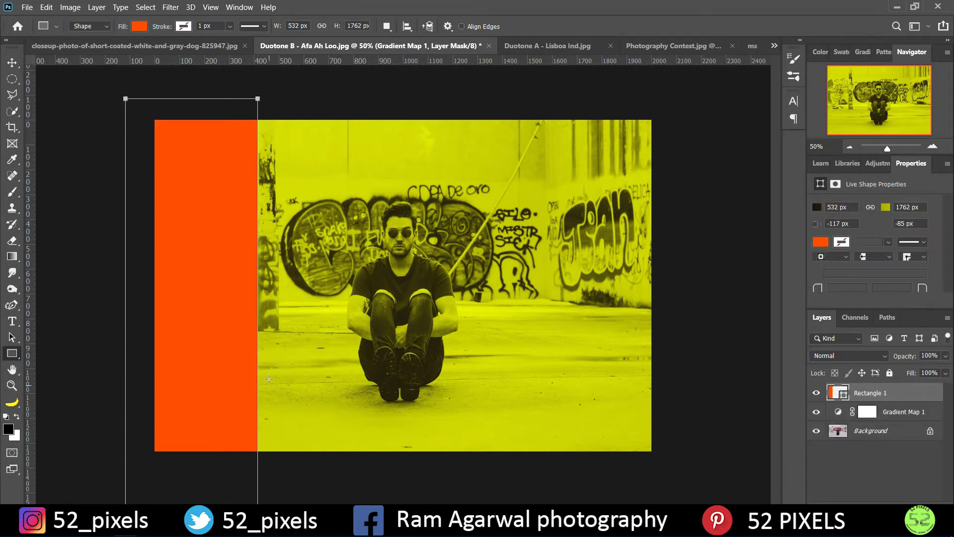
pyautogui.press('v')
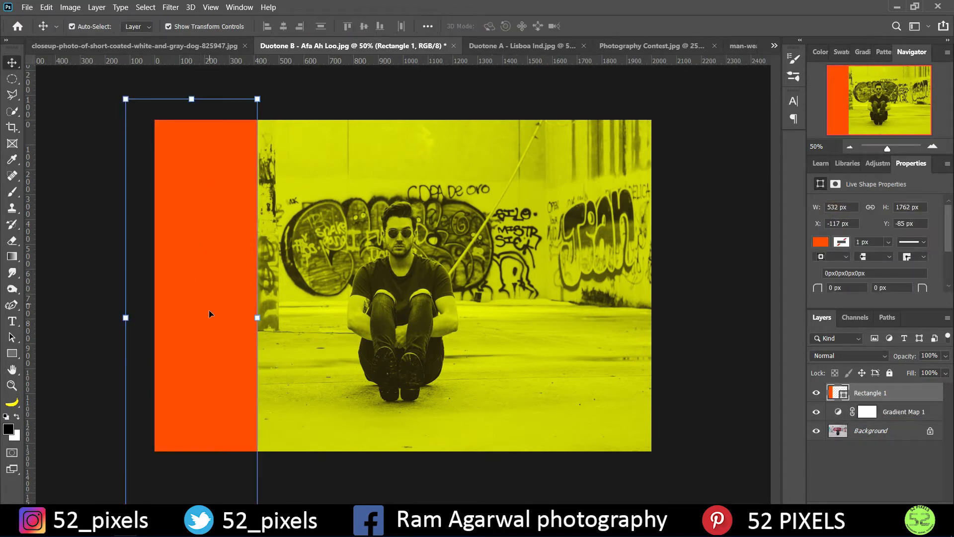
pyautogui.moveTo(208, 313); pyautogui.dragTo(223, 242)
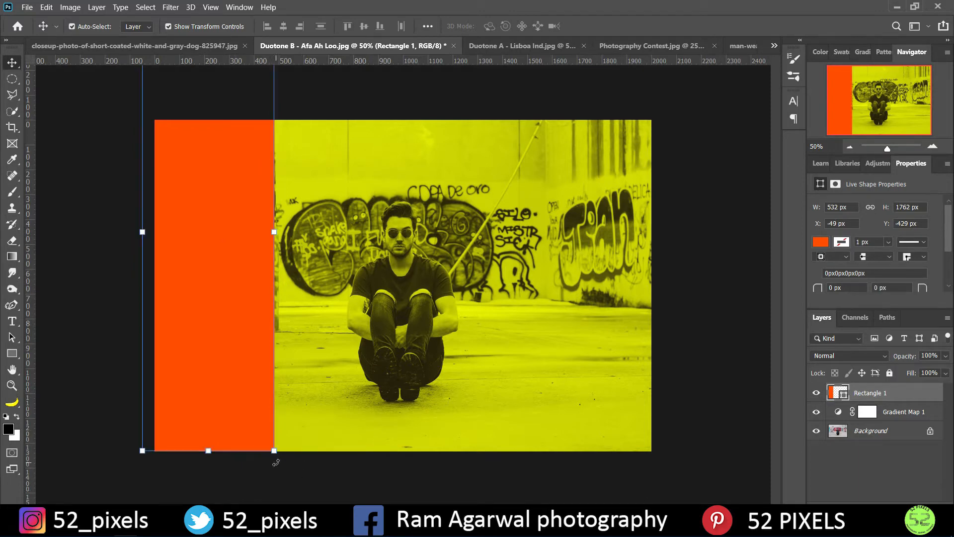
# Step: Rotate the orange rectangle to about -55.6°, stretch its length to about 138%, and position it diagonally across the photo
pyautogui.moveTo(277, 463); pyautogui.dragTo(405, 347)
pyautogui.moveTo(316, 333); pyautogui.dragTo(427, 393)
pyautogui.moveTo(448, 489); pyautogui.dragTo(490, 491)
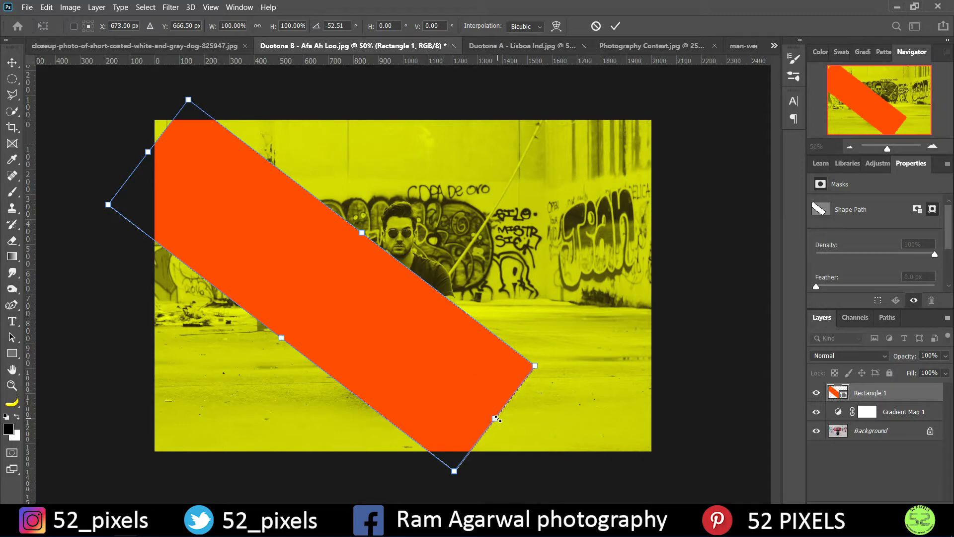
pyautogui.moveTo(495, 417); pyautogui.dragTo(667, 466)
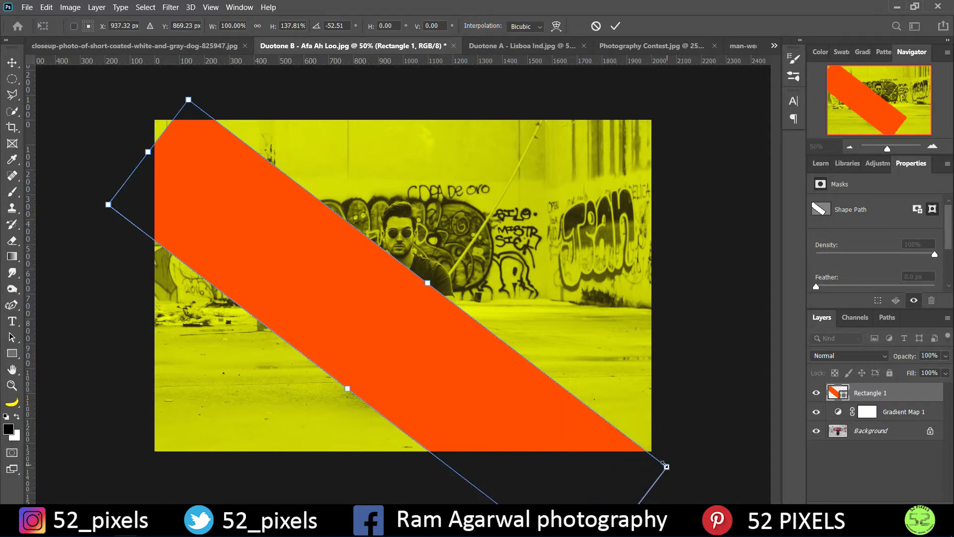
pyautogui.moveTo(514, 396); pyautogui.dragTo(528, 387)
pyautogui.moveTo(722, 480); pyautogui.dragTo(726, 460)
pyautogui.moveTo(632, 456); pyautogui.dragTo(656, 428)
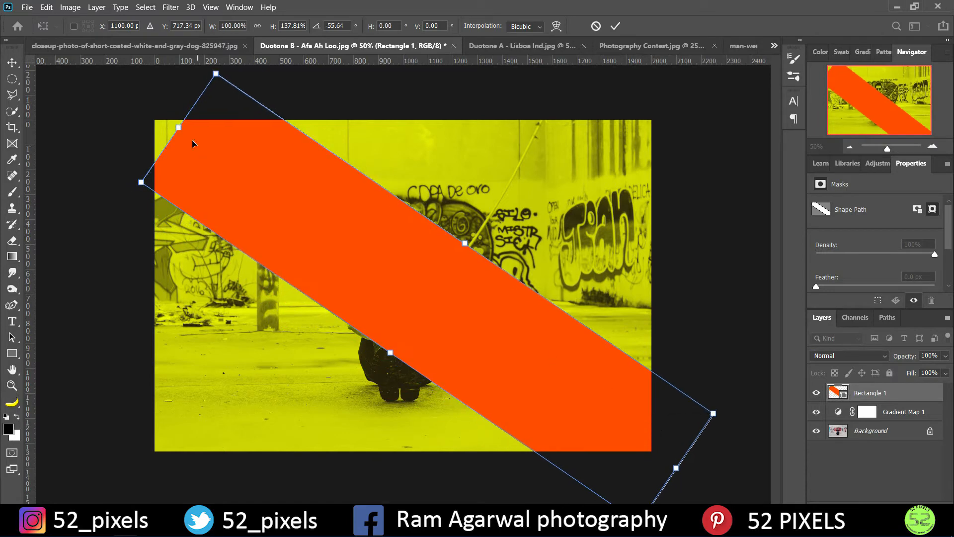
# Step: Lengthen the diagonal band to about 150%, widen it to about 159%, and apply the transform
pyautogui.moveTo(178, 129); pyautogui.dragTo(131, 97)
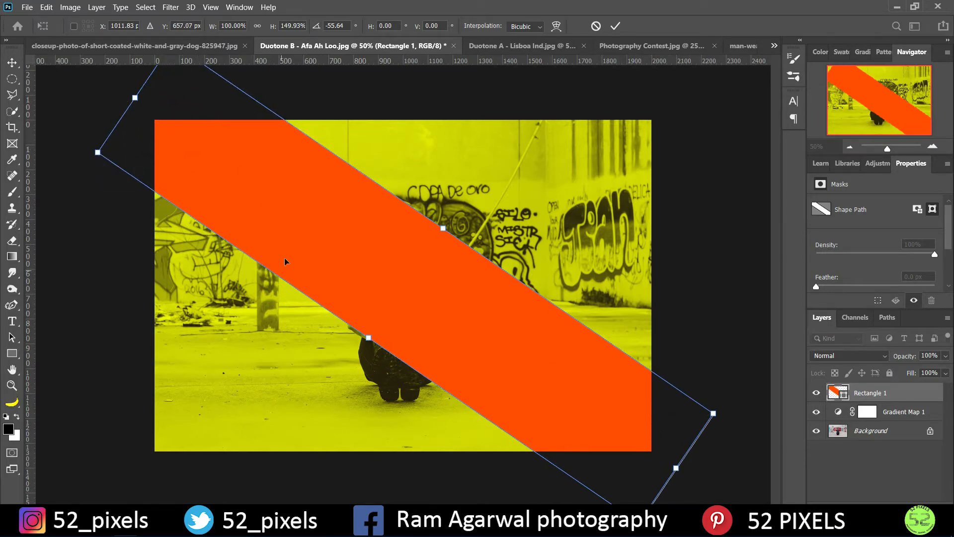
pyautogui.moveTo(368, 338); pyautogui.dragTo(338, 382)
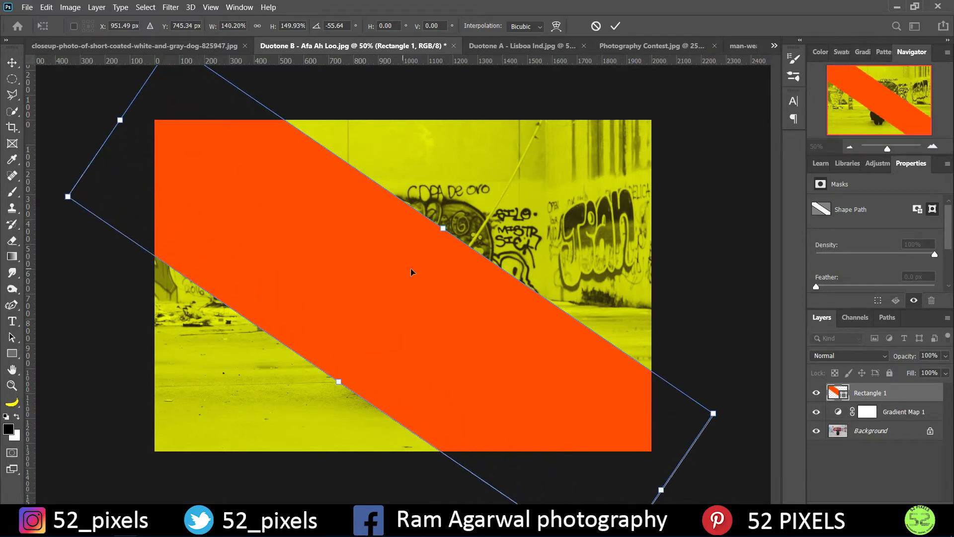
pyautogui.moveTo(444, 226); pyautogui.dragTo(465, 209)
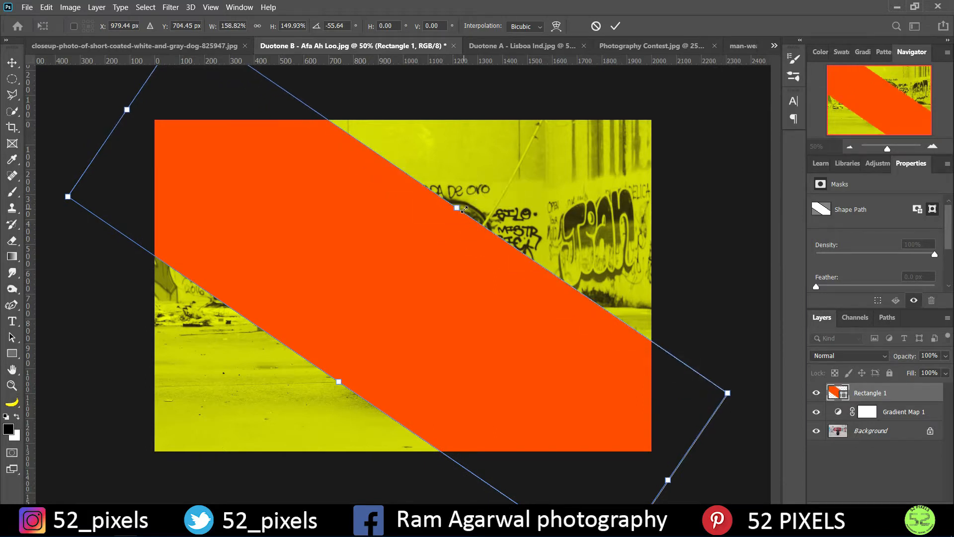
pyautogui.press('Return')
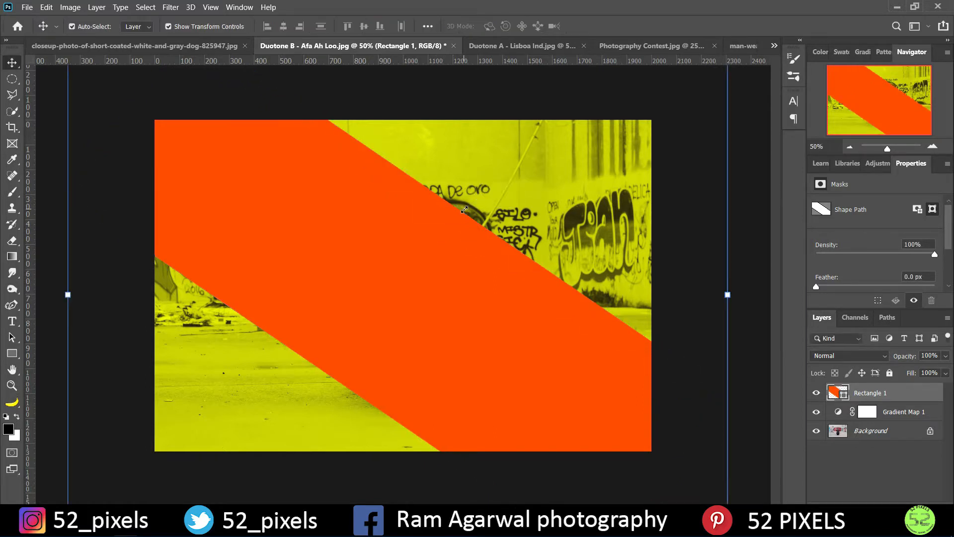
pyautogui.click(747, 284)
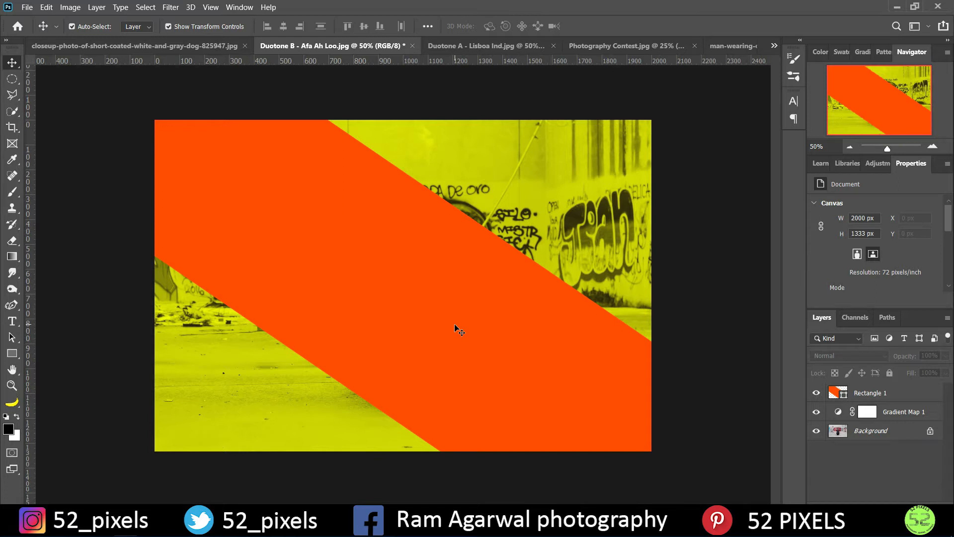
# Step: Set the Rectangle 1 layer's blend mode to Multiply and its opacity to 62%, leaving no layer selected
pyautogui.click(887, 399)
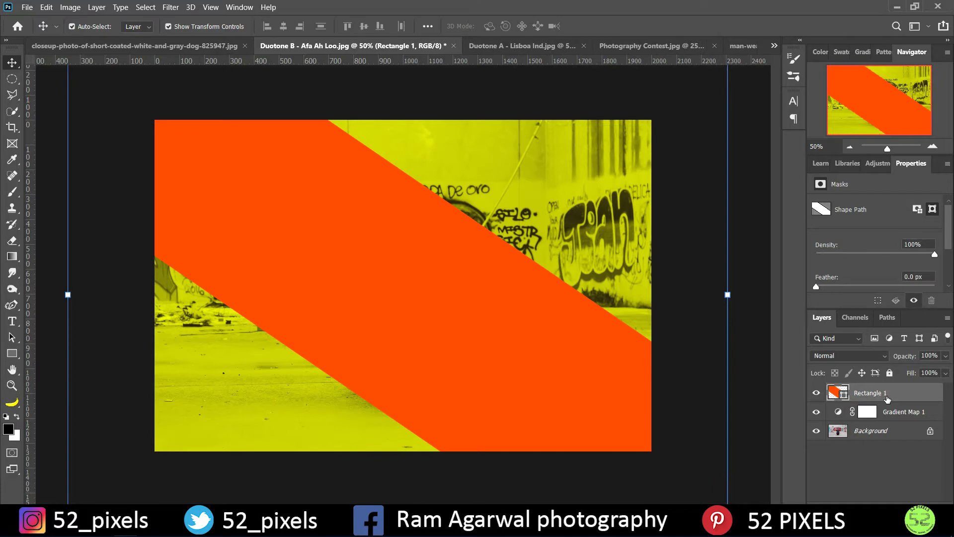
pyautogui.click(874, 355)
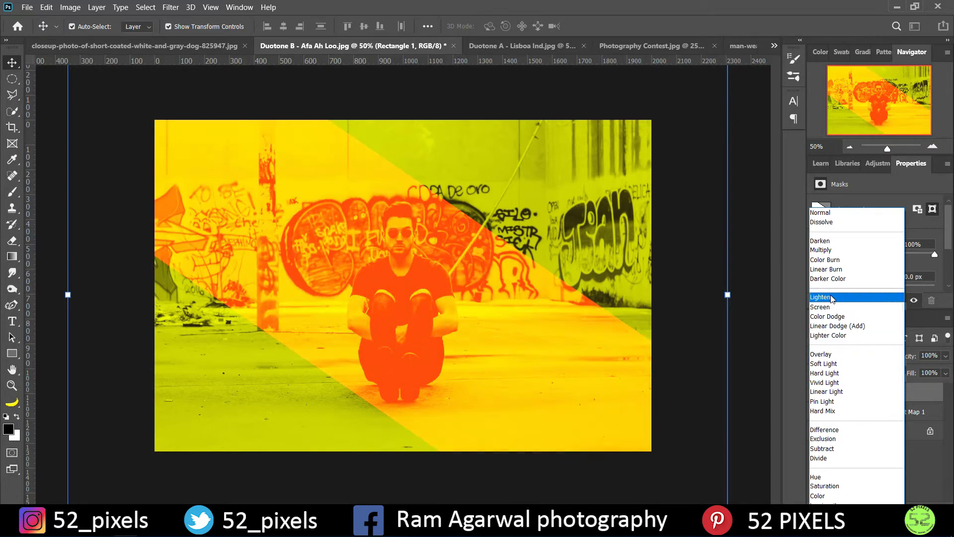
pyautogui.click(832, 252)
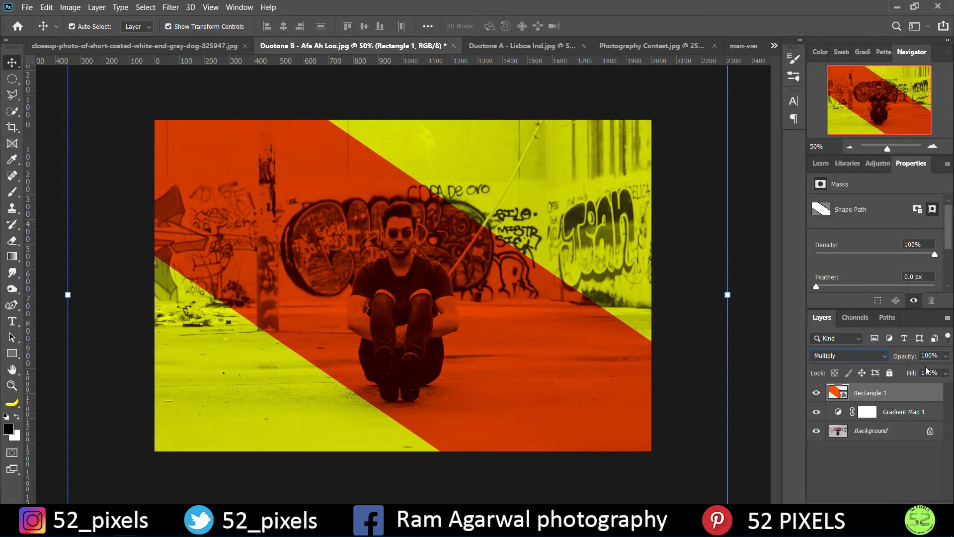
pyautogui.click(945, 356)
pyautogui.moveTo(936, 369); pyautogui.dragTo(925, 370)
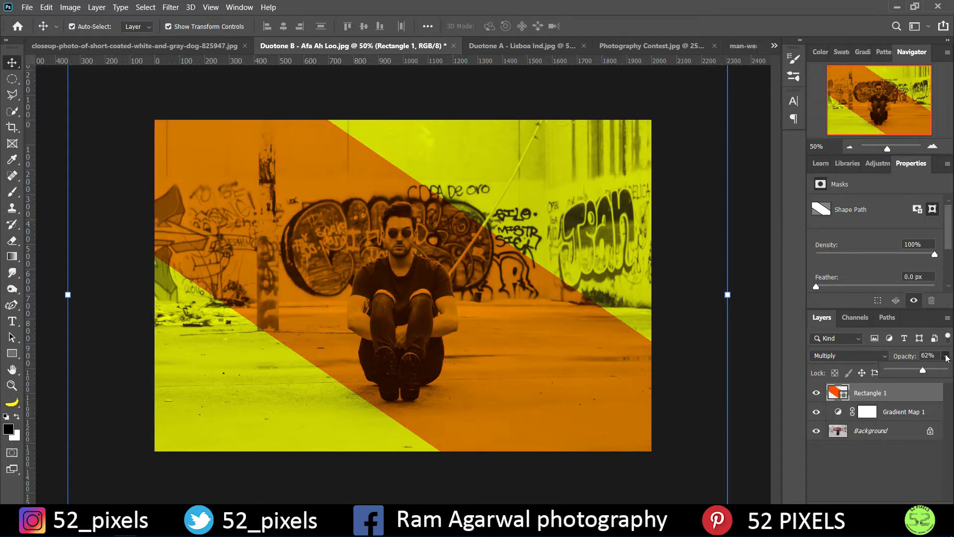
pyautogui.click(944, 356)
pyautogui.click(765, 342)
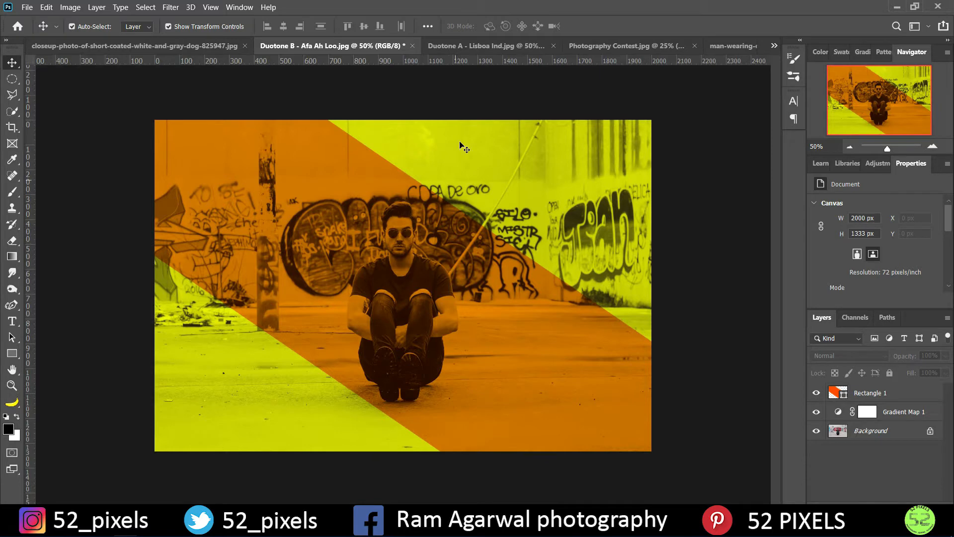
# Step: Switch to the Duotone A - Lisboa Ind.jpg photo and add a Gradient Map adjustment layer above the background
pyautogui.click(466, 43)
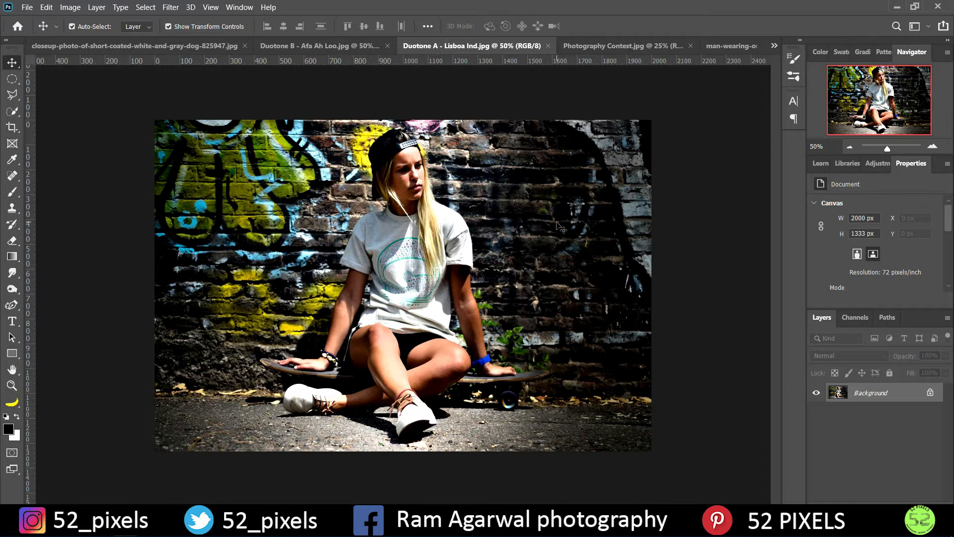
pyautogui.click(876, 163)
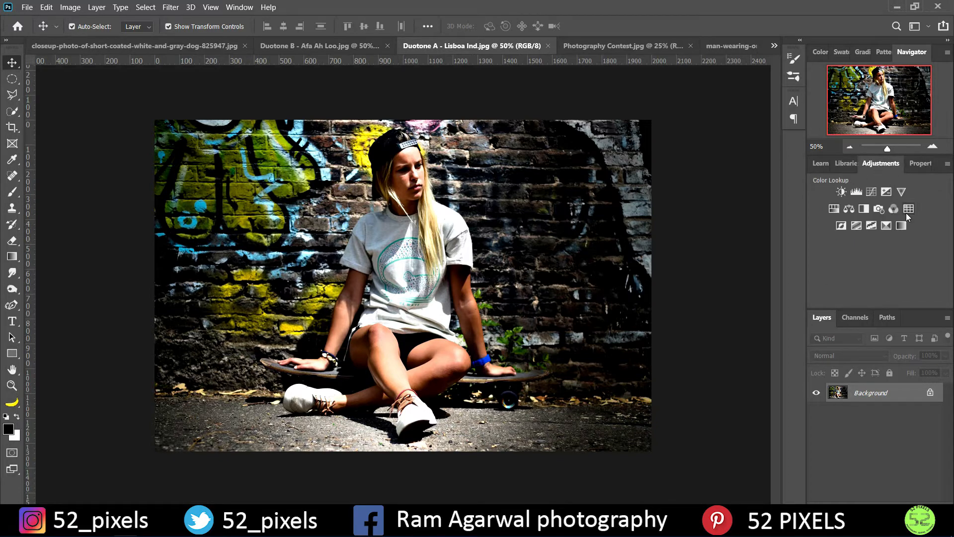
pyautogui.click(900, 225)
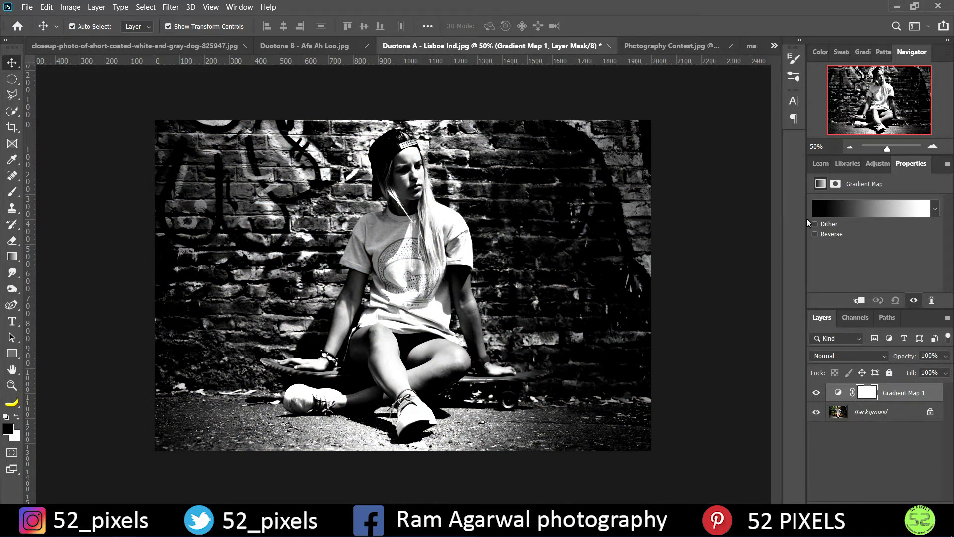
# Step: Apply the Pink_06 preset from the Pinks group to the gradient map
pyautogui.click(889, 209)
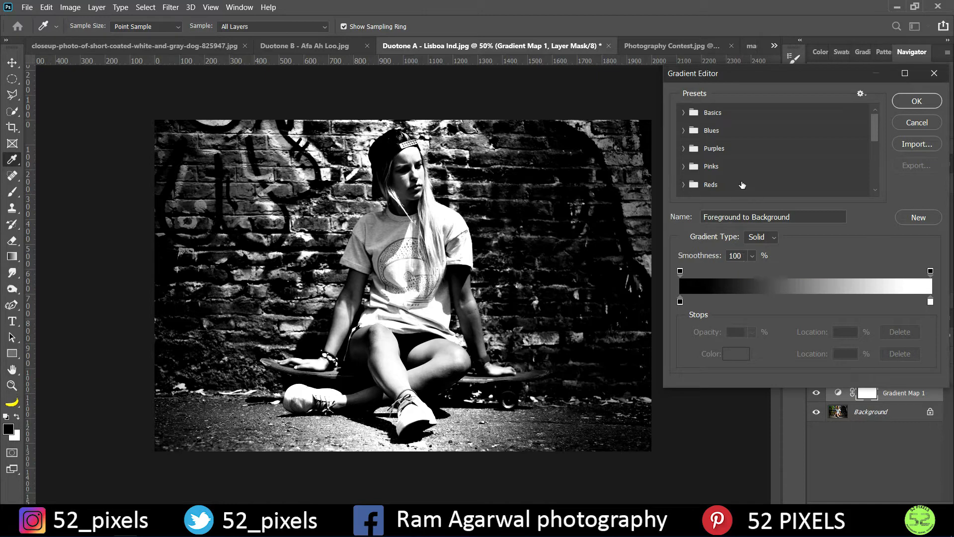
pyautogui.click(683, 167)
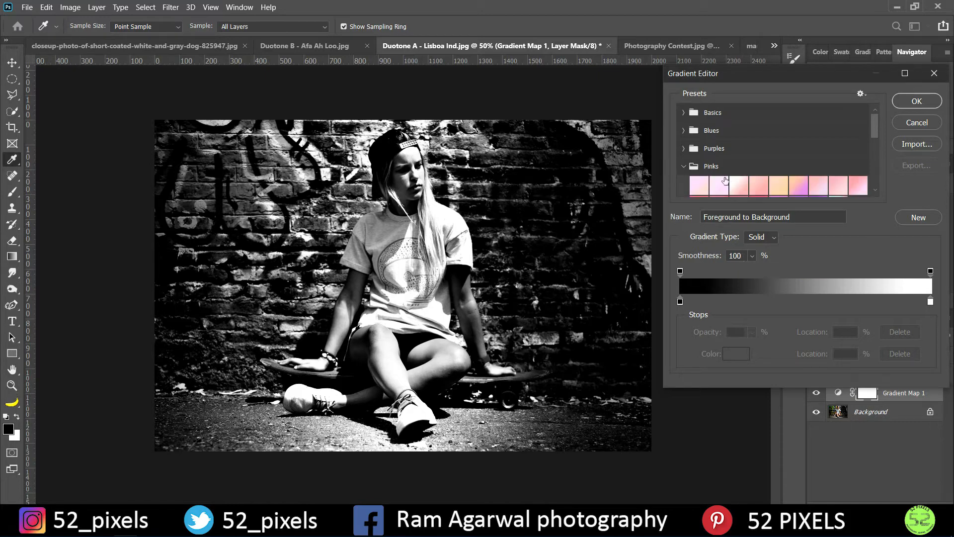
pyautogui.click(797, 190)
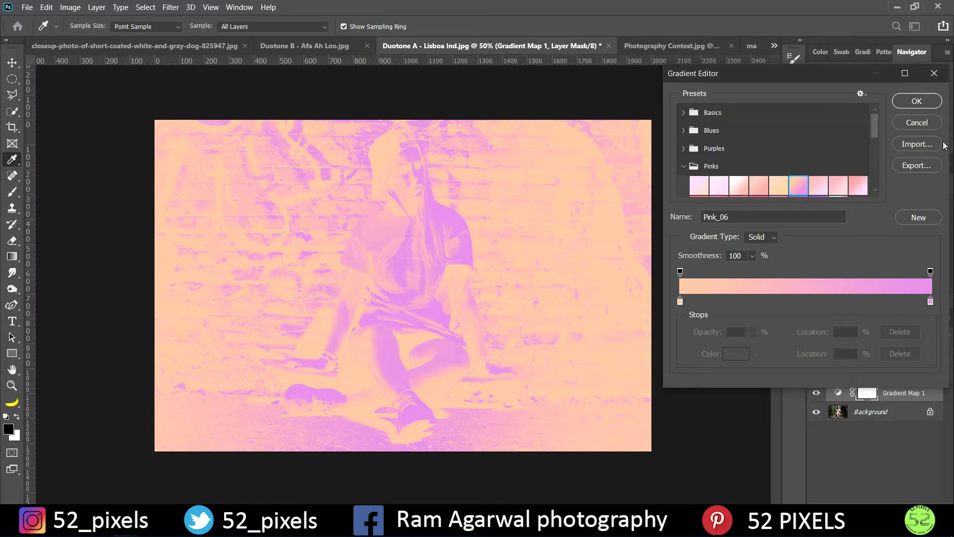
pyautogui.click(935, 105)
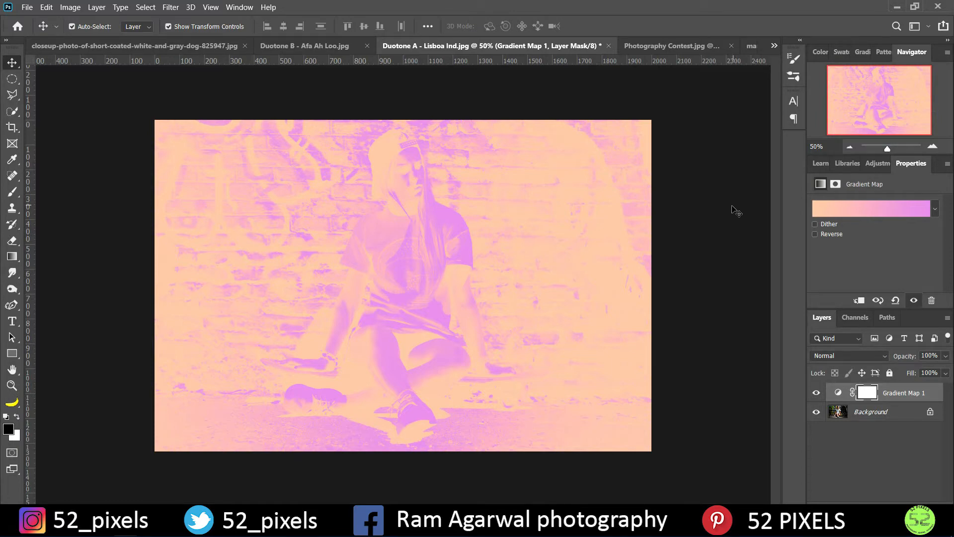
# Step: Add the white text CALM in Roboto Slab Black at 31.43 pt on the wall beside the seated woman
pyautogui.click(11, 323)
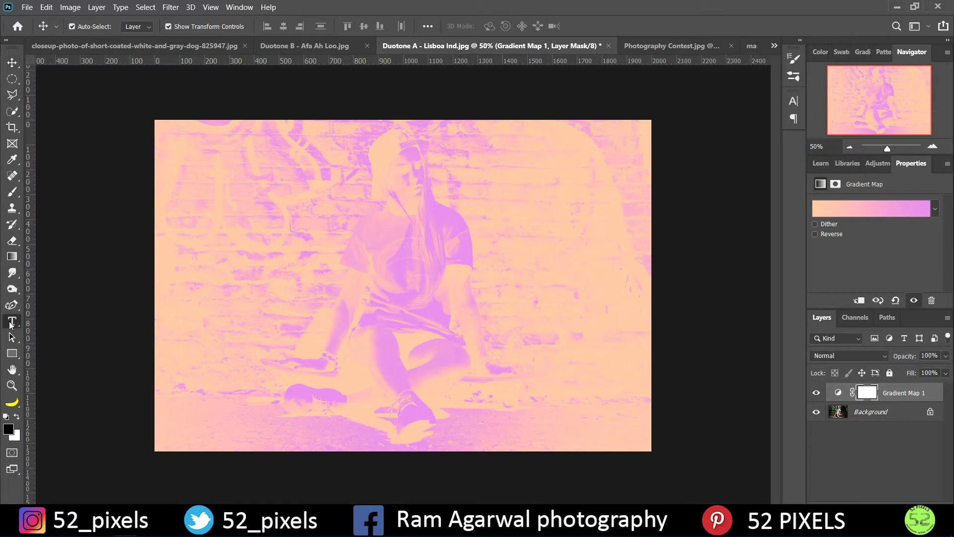
pyautogui.click(284, 268)
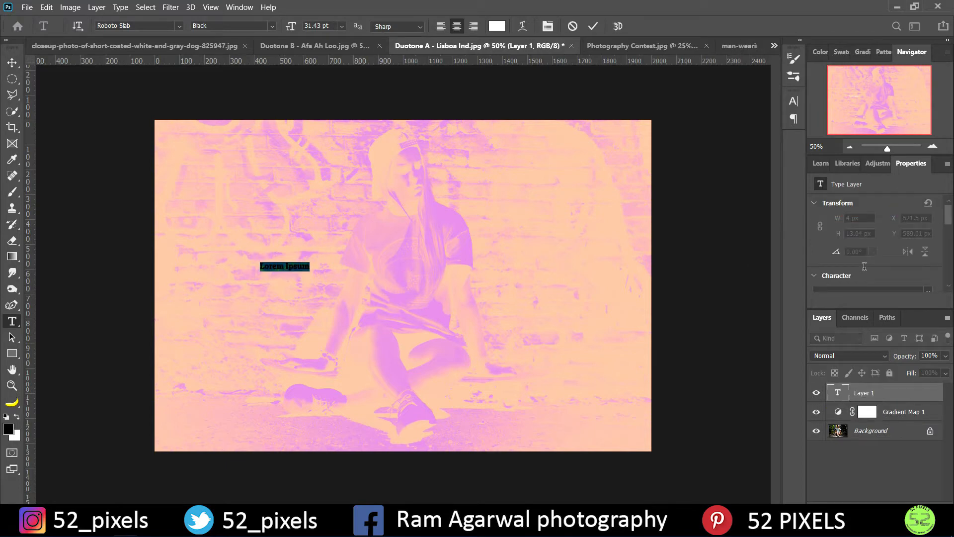
pyautogui.press('BackSpace')
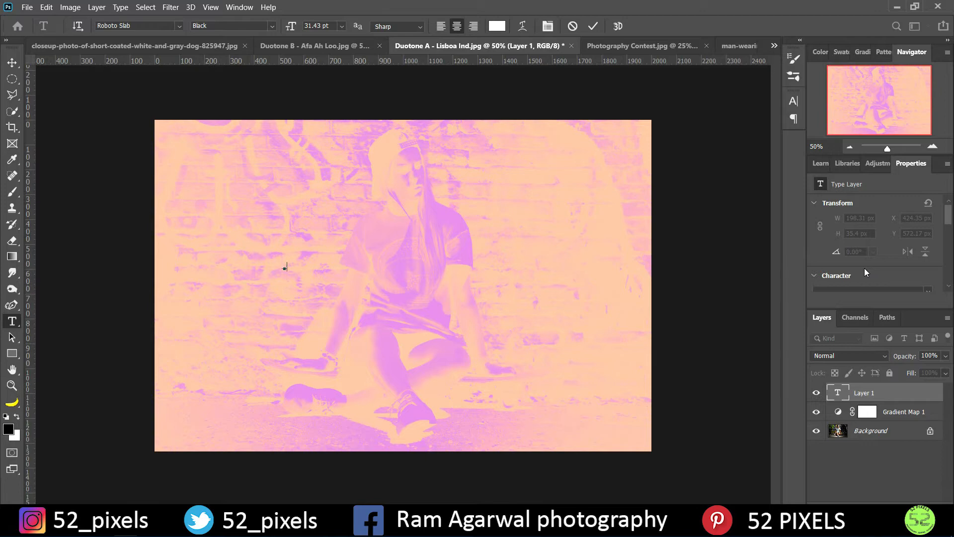
pyautogui.write('CALM')
pyautogui.click(12, 63)
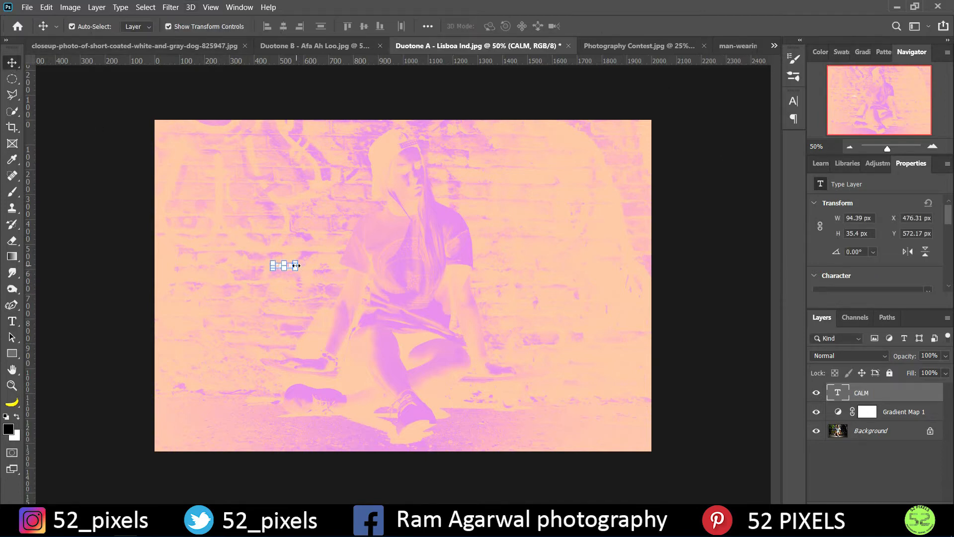
# Step: Enlarge the CALM text to about 1856 by 947 px, center it horizontally across the photo, and apply the transform
pyautogui.moveTo(297, 272); pyautogui.dragTo(419, 271)
pyautogui.moveTo(422, 267); pyautogui.dragTo(620, 160)
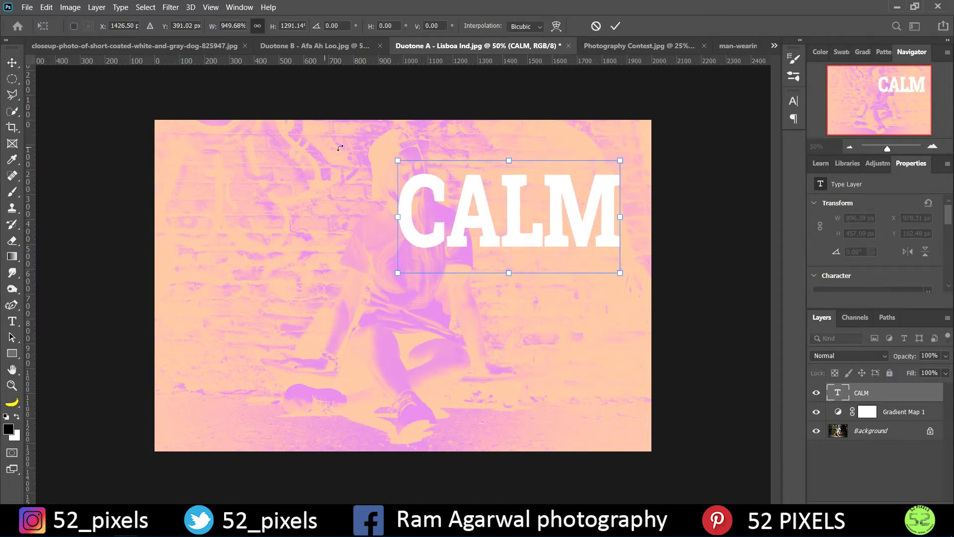
pyautogui.moveTo(398, 217); pyautogui.dragTo(199, 229)
pyautogui.moveTo(417, 232); pyautogui.dragTo(437, 307)
pyautogui.moveTo(625, 291); pyautogui.dragTo(642, 289)
pyautogui.moveTo(430, 296); pyautogui.dragTo(425, 295)
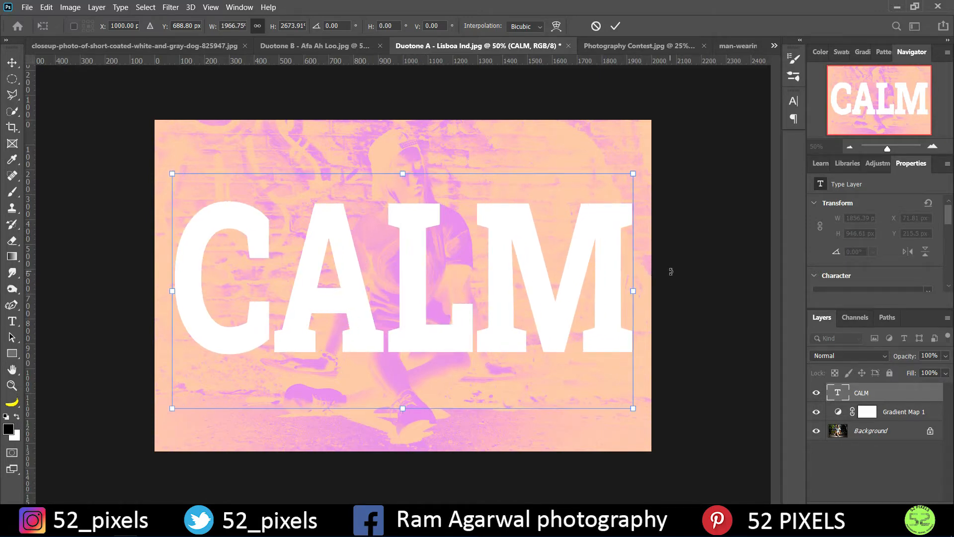
pyautogui.press('Return')
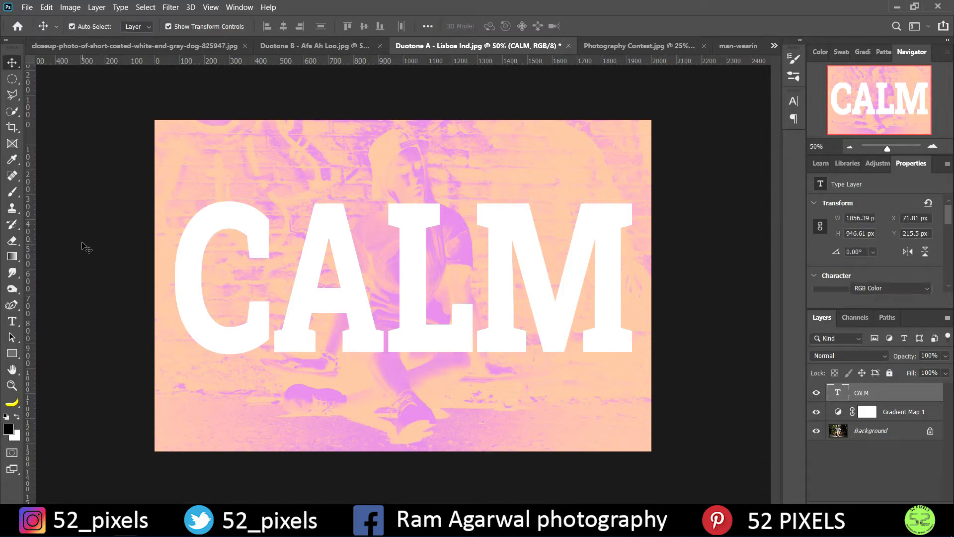
pyautogui.click(86, 247)
# Step: Hide the CALM text layer and fill its letter-shaped selection with black on the Gradient Map 1 layer mask
pyautogui.click(898, 413)
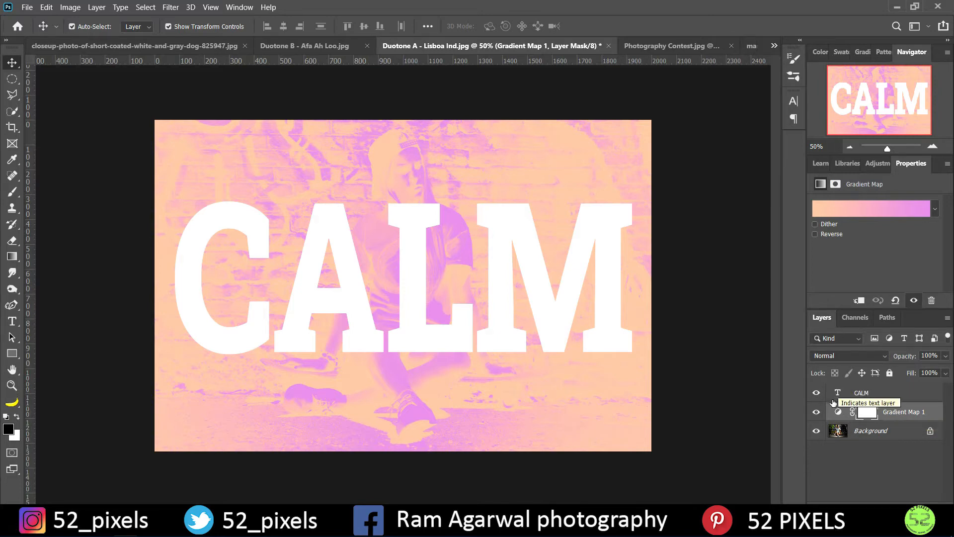
pyautogui.press('ctrl')
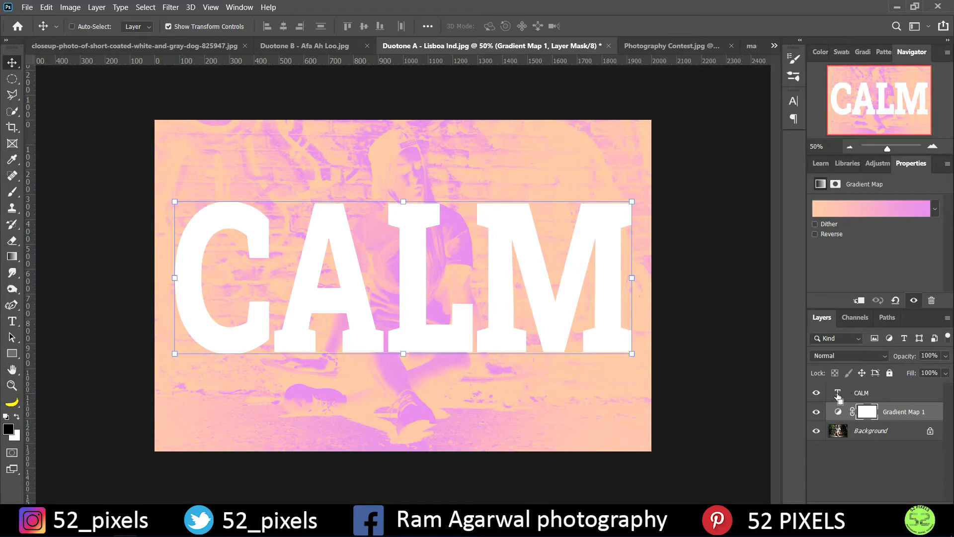
pyautogui.keyDown('ctrl'); pyautogui.click(837, 394); pyautogui.keyUp('ctrl')
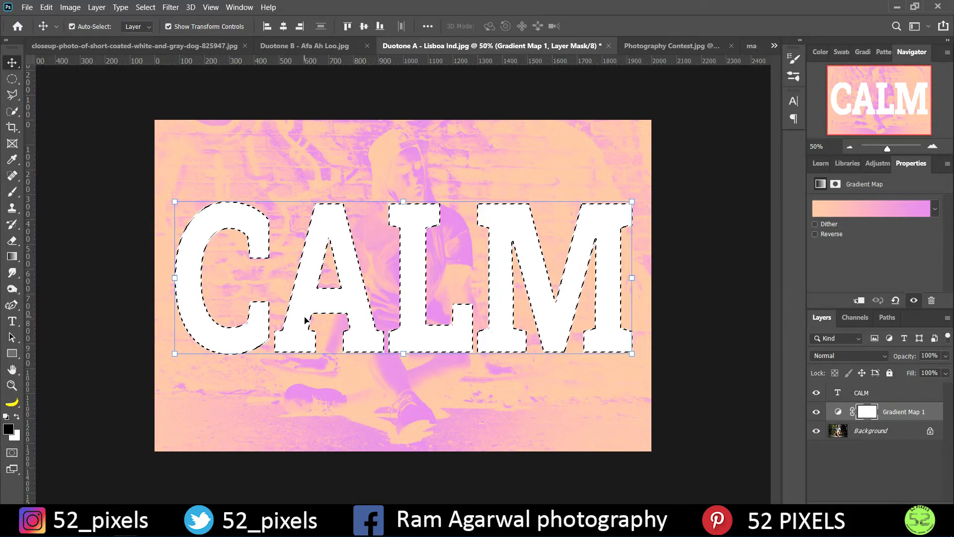
pyautogui.click(816, 395)
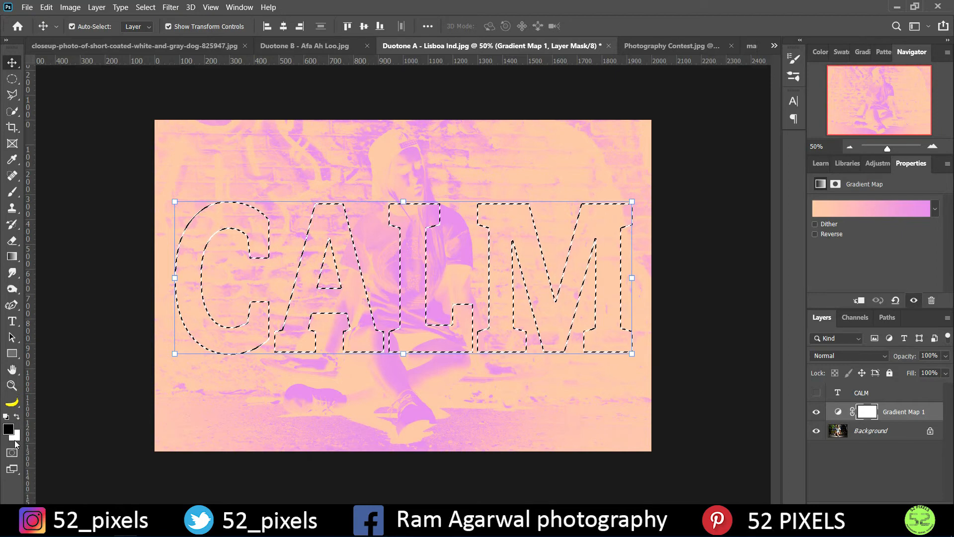
pyautogui.hotkey('alt', 'BackSpace')
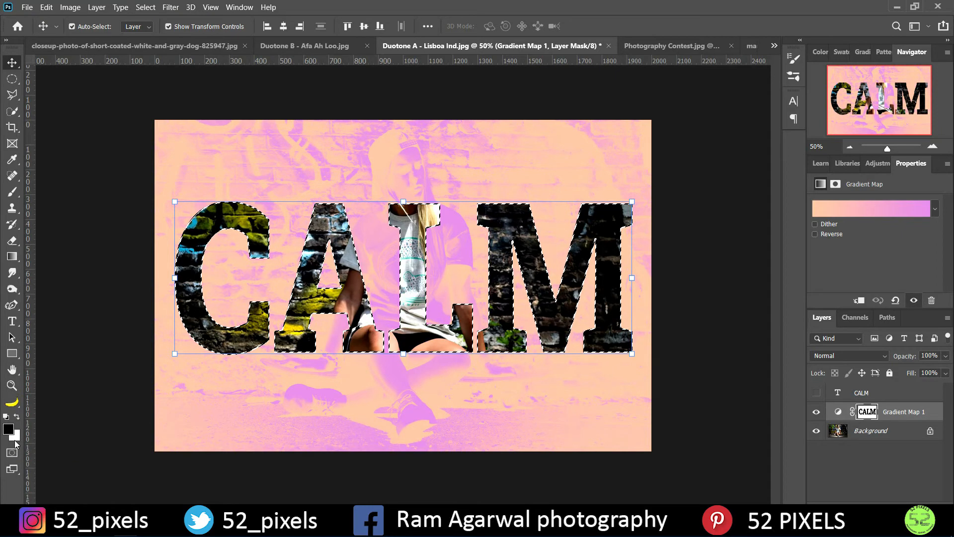